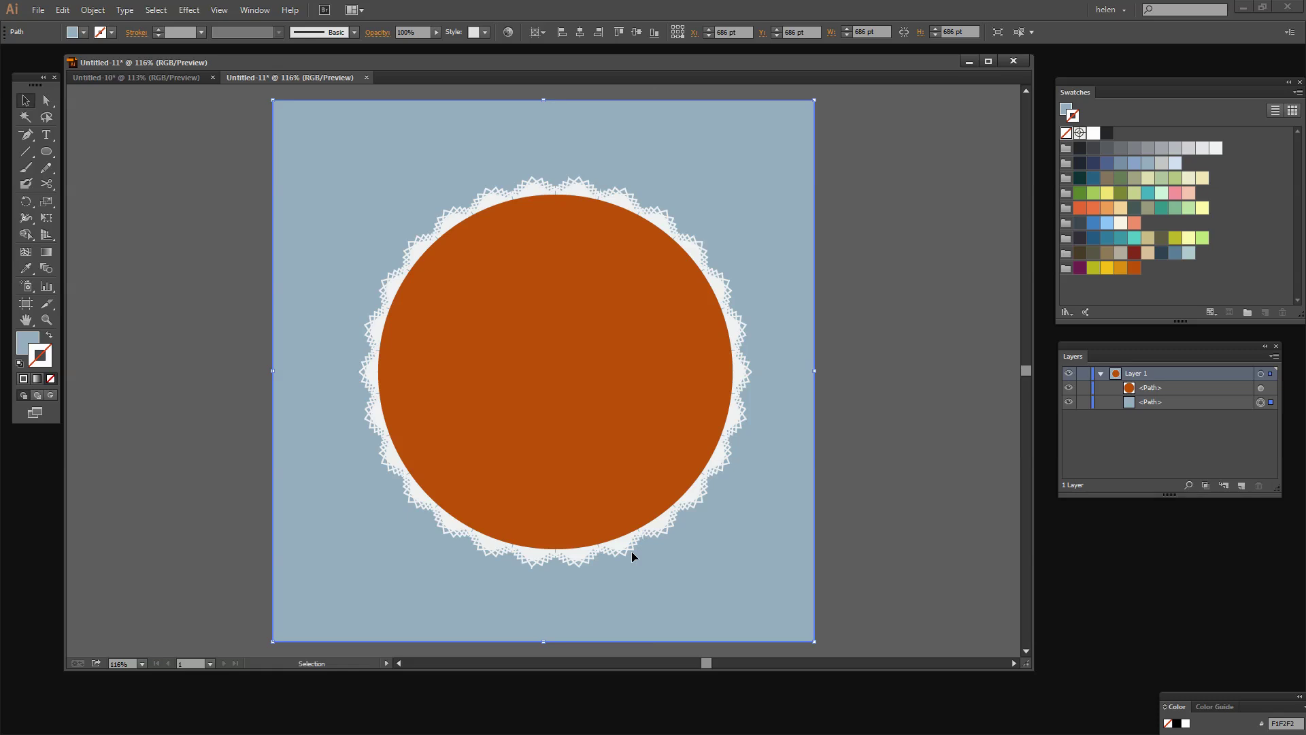
# - Create a new 686 x 686 pt blank document, Untitled-13
pyautogui.click(35, 12)
pyautogui.click(51, 22)
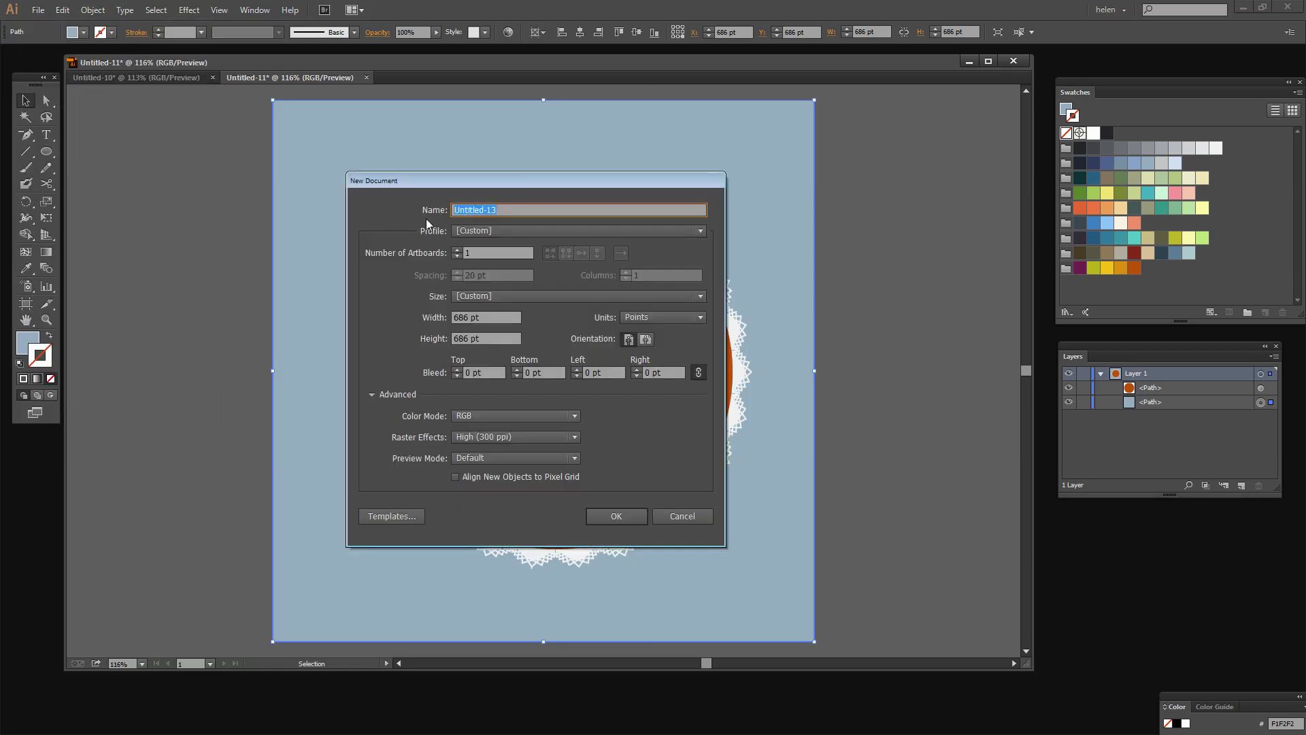
pyautogui.click(634, 519)
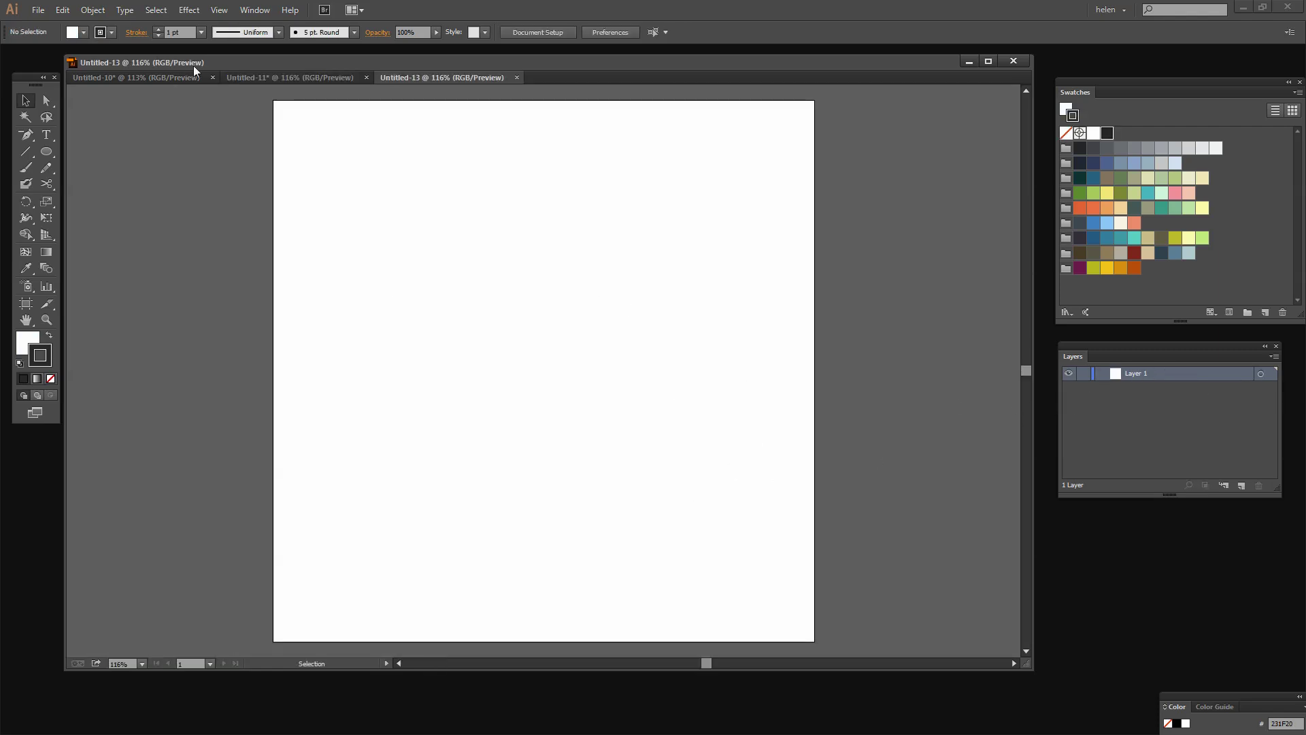
# - Run the 'rectangle artboard size' script to draw an artboard-sized rectangle
pyautogui.click(38, 12)
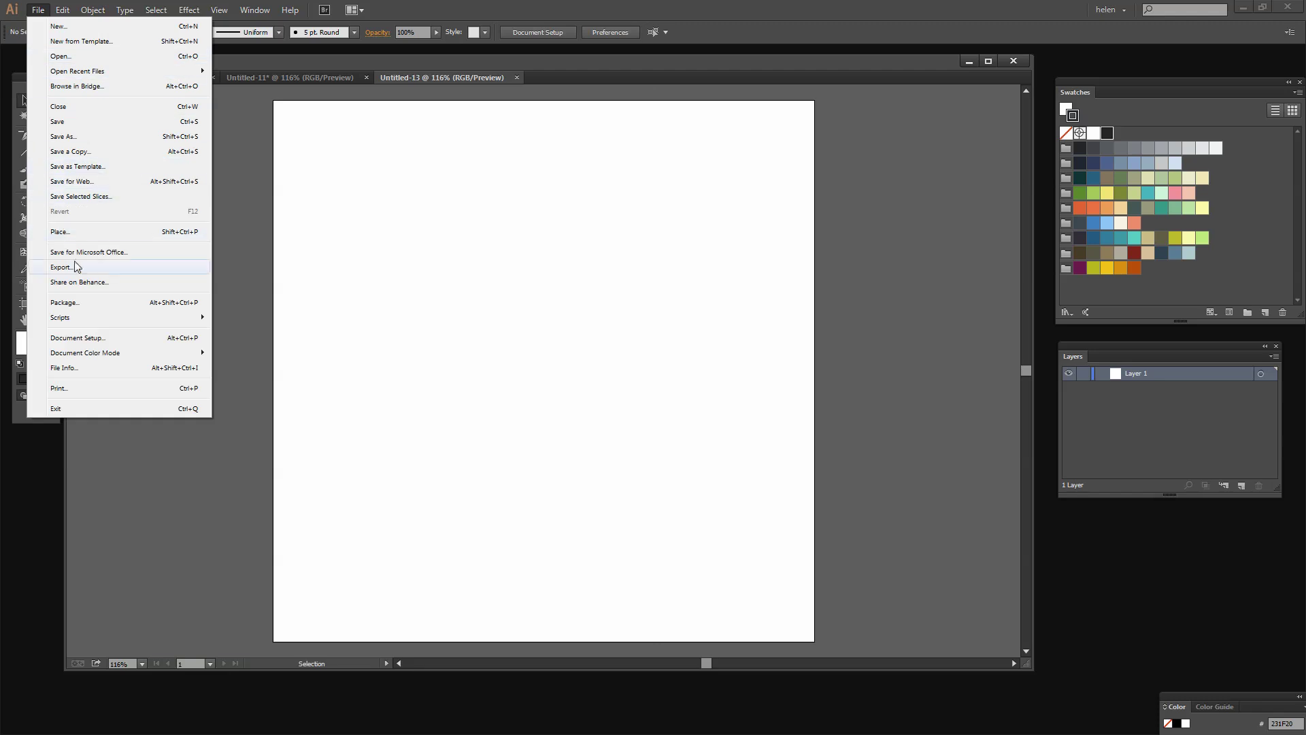
pyautogui.moveTo(67, 319)
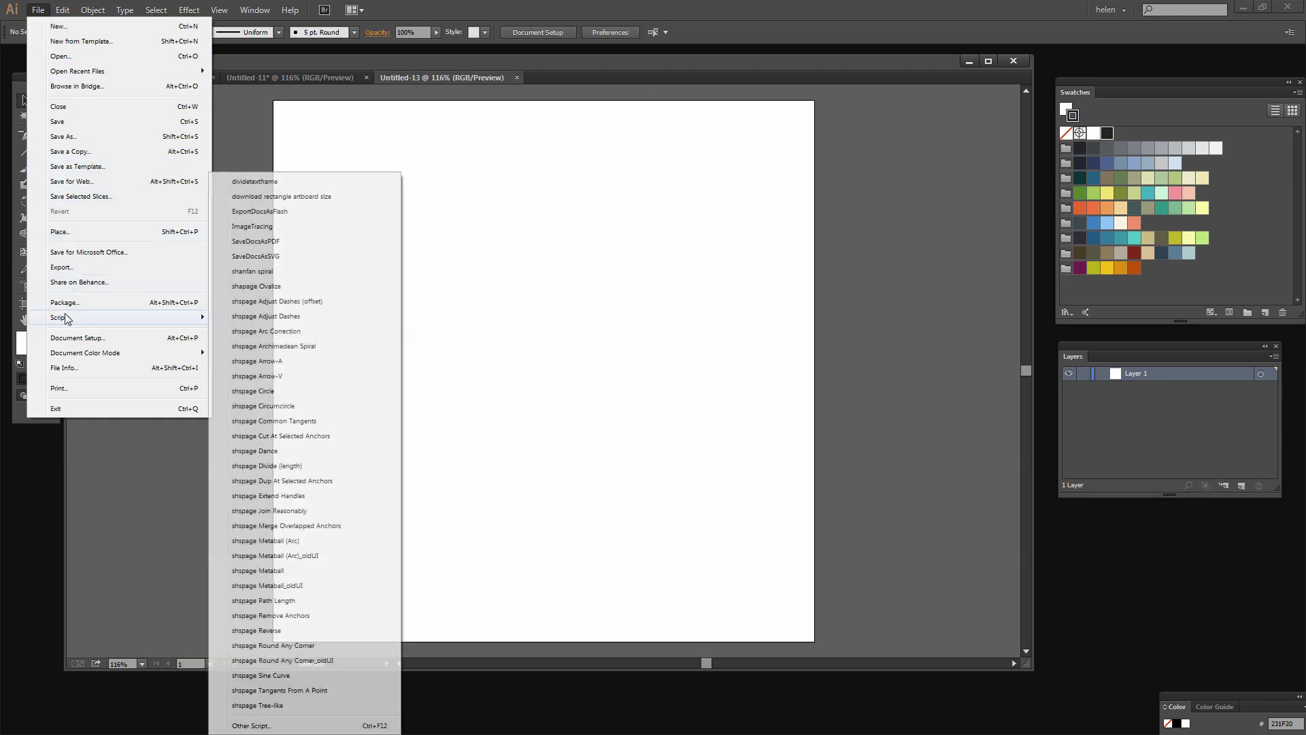
pyautogui.click(265, 196)
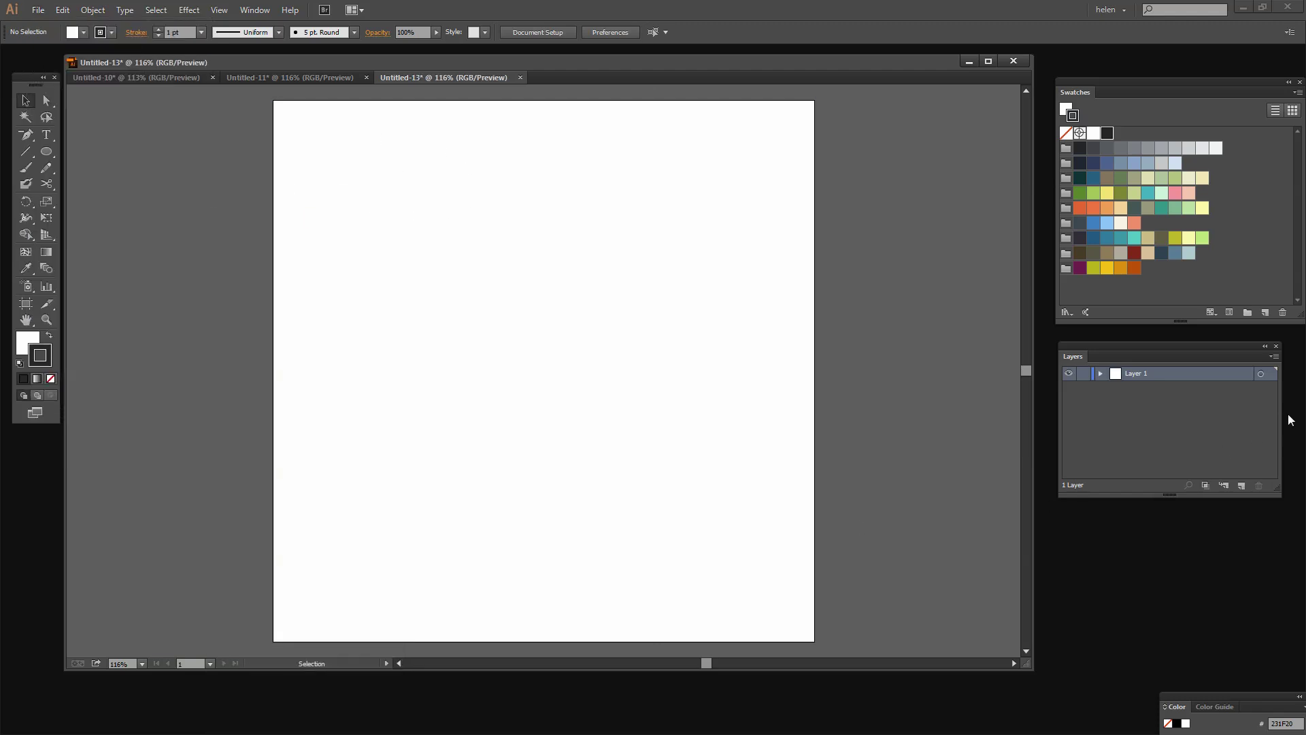
# - Select the rectangle and give it a pale blue-grey 93B0BF fill with no stroke
pyautogui.click(1099, 373)
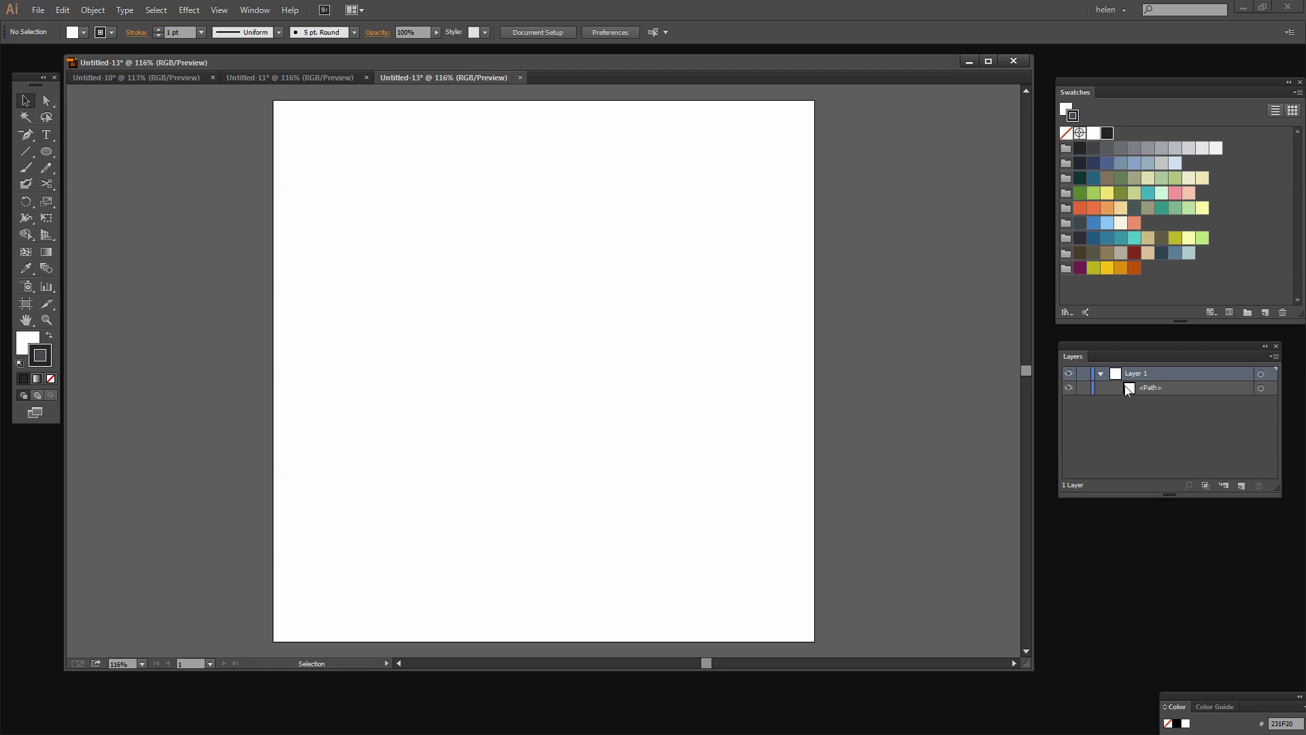
pyautogui.click(1261, 390)
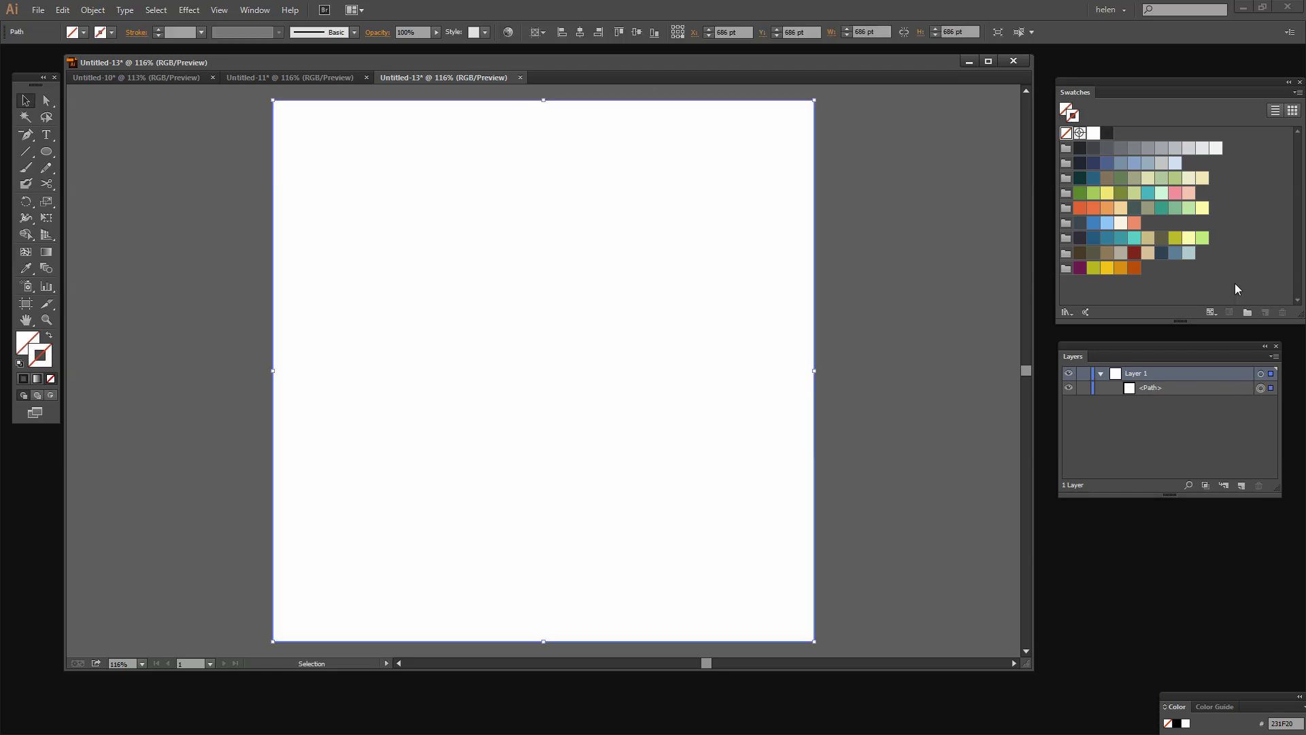
pyautogui.click(1160, 166)
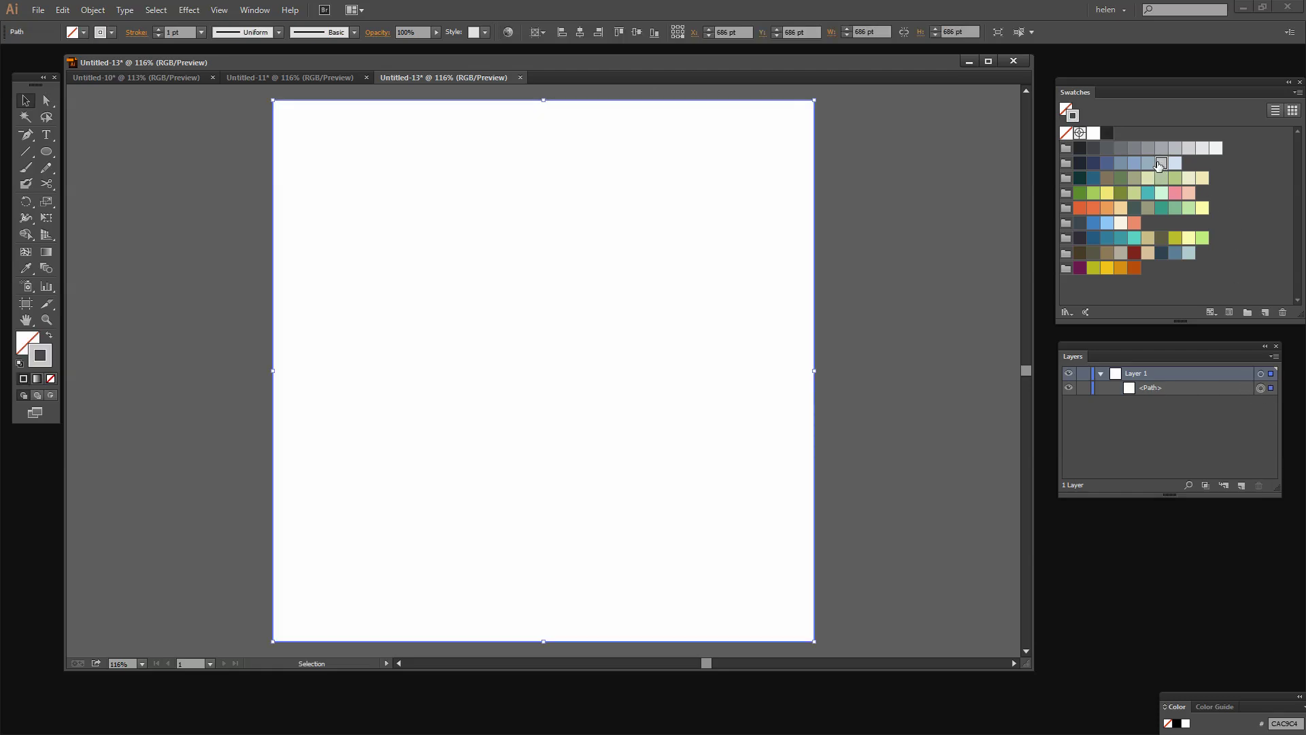
pyautogui.click(1149, 166)
pyautogui.click(49, 335)
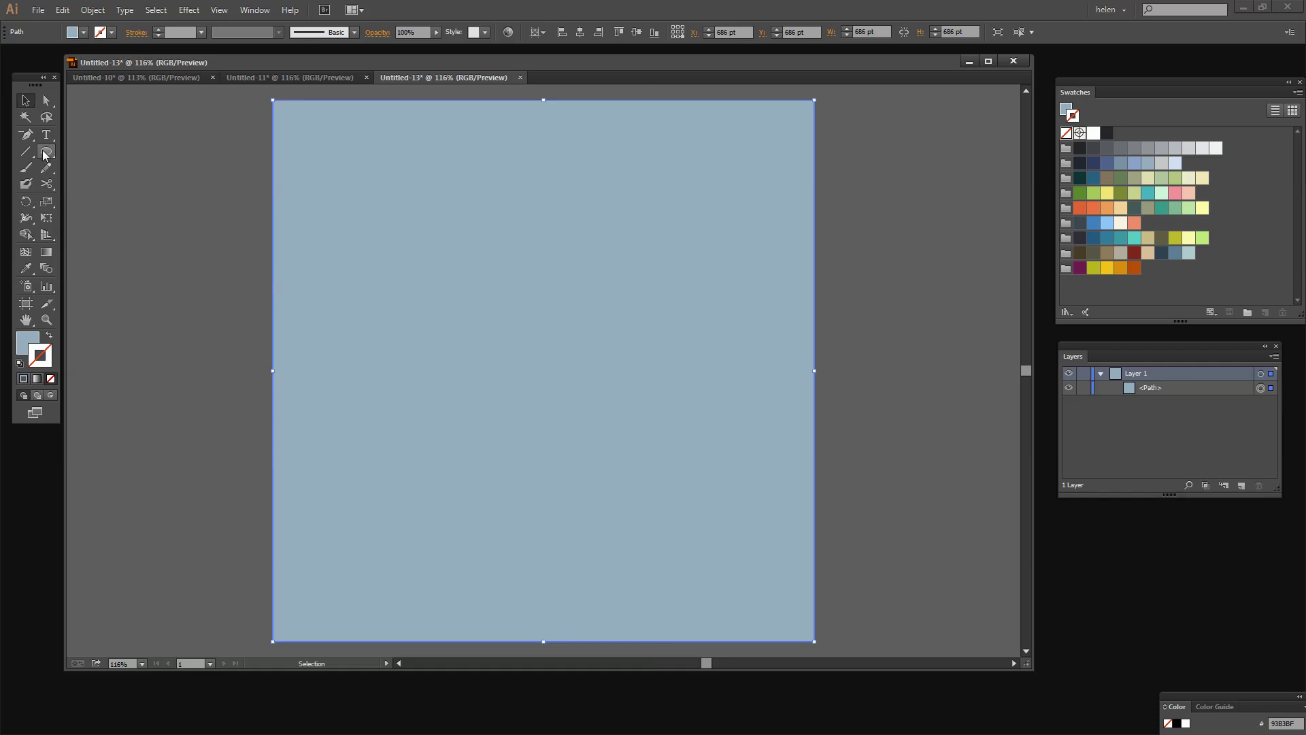
# - Draw a 479.31 pt circle centred on the artboard and fill it orange FF6138
pyautogui.moveTo(44, 155); pyautogui.dragTo(96, 185)
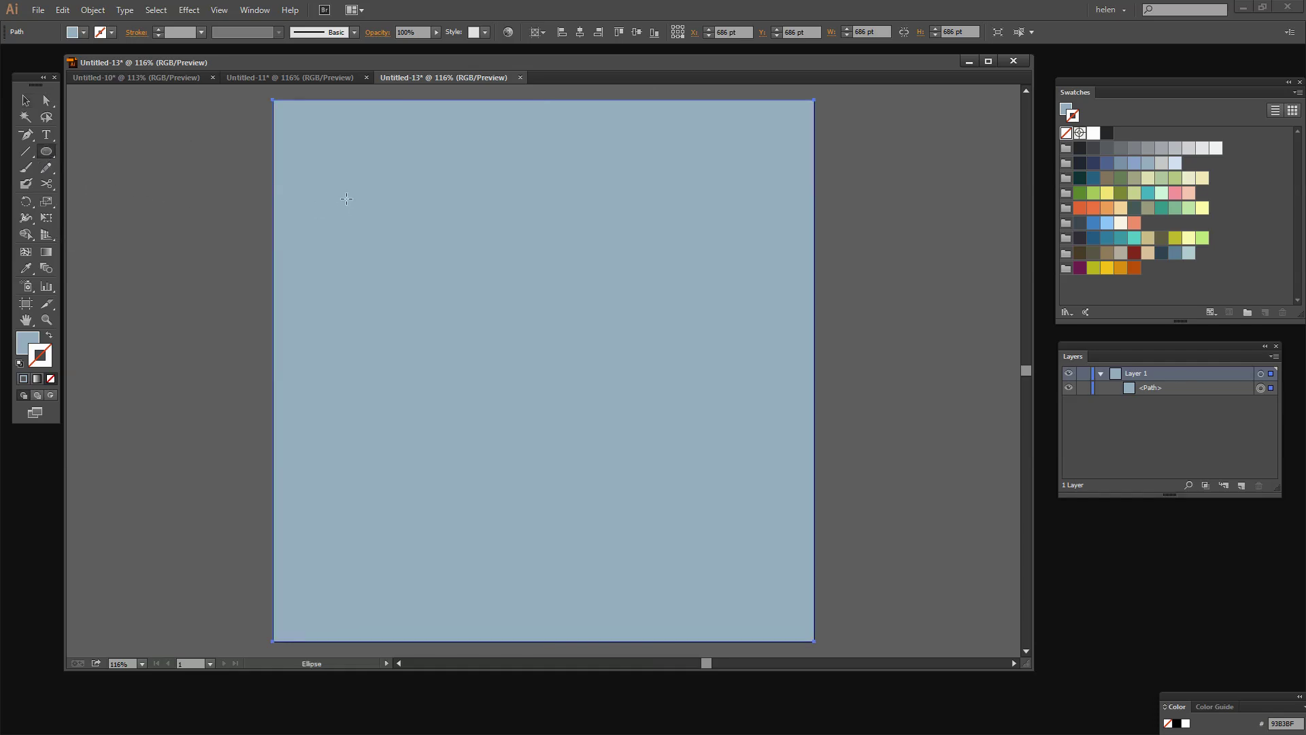
pyautogui.moveTo(345, 180); pyautogui.dragTo(697, 554)
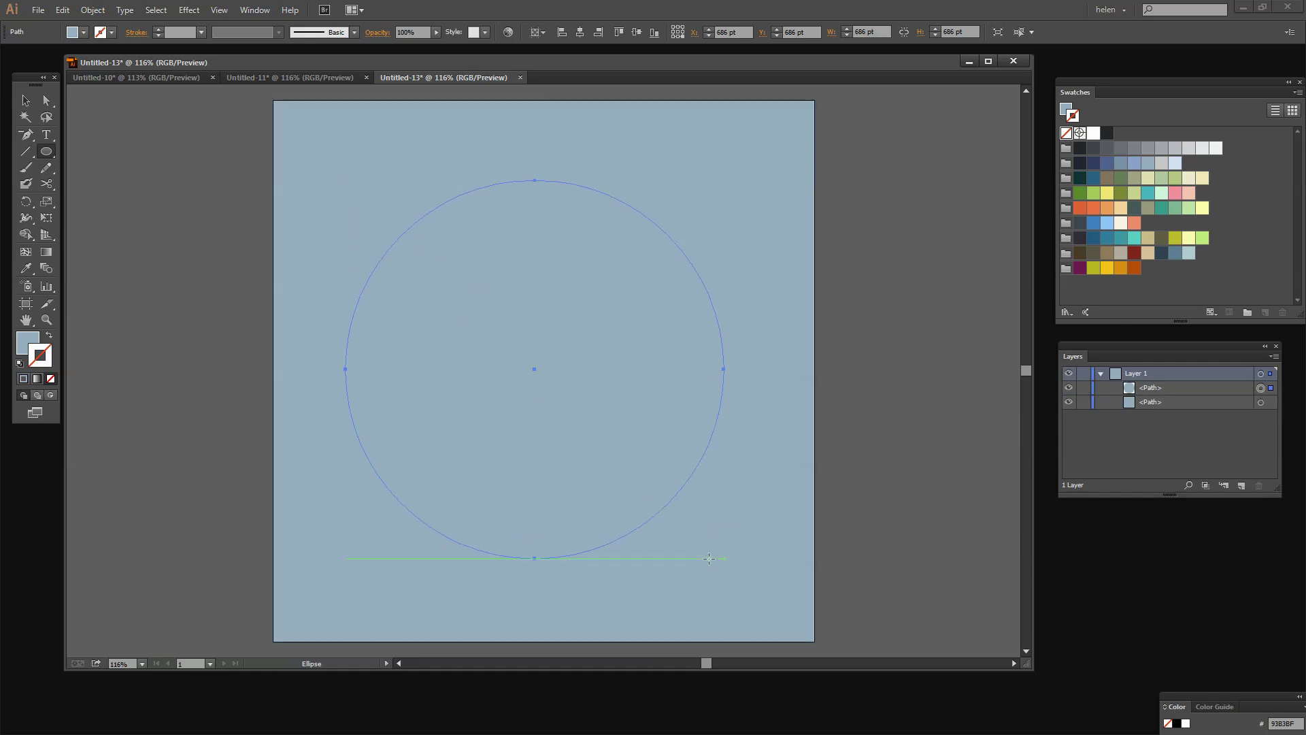
pyautogui.click(26, 347)
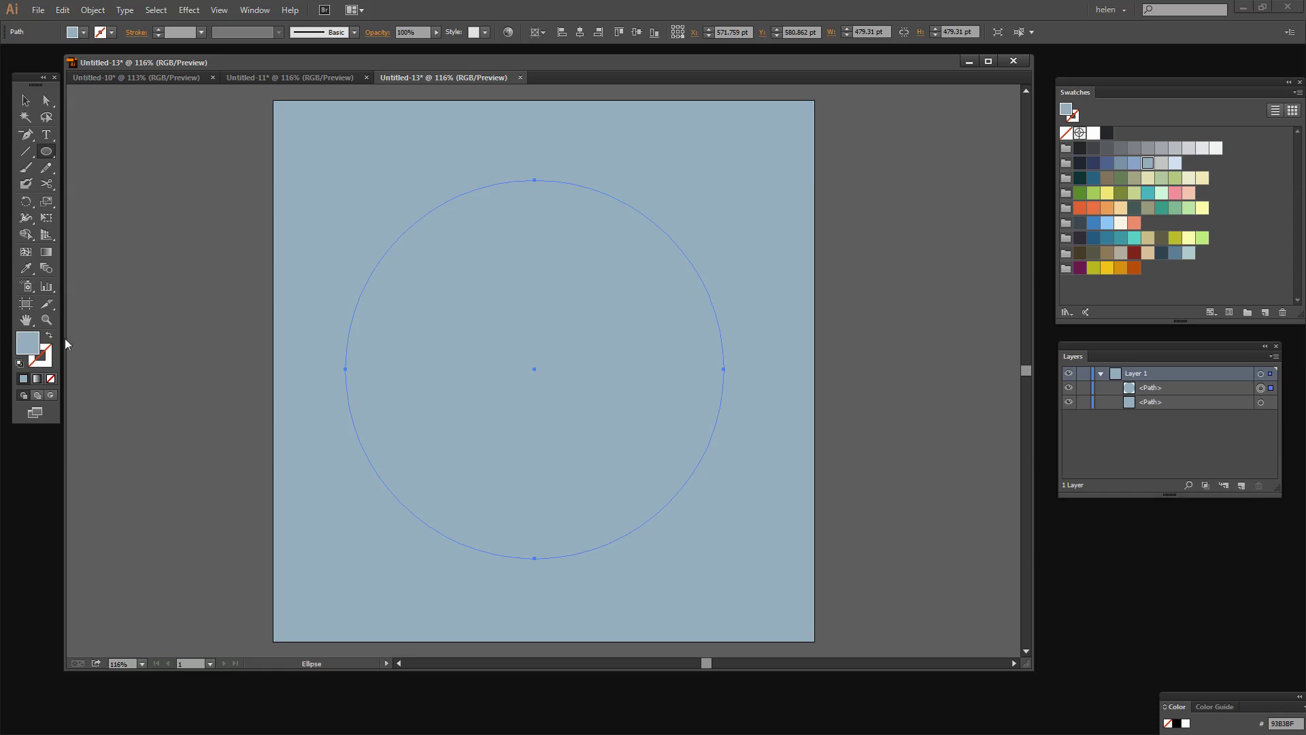
pyautogui.click(1094, 208)
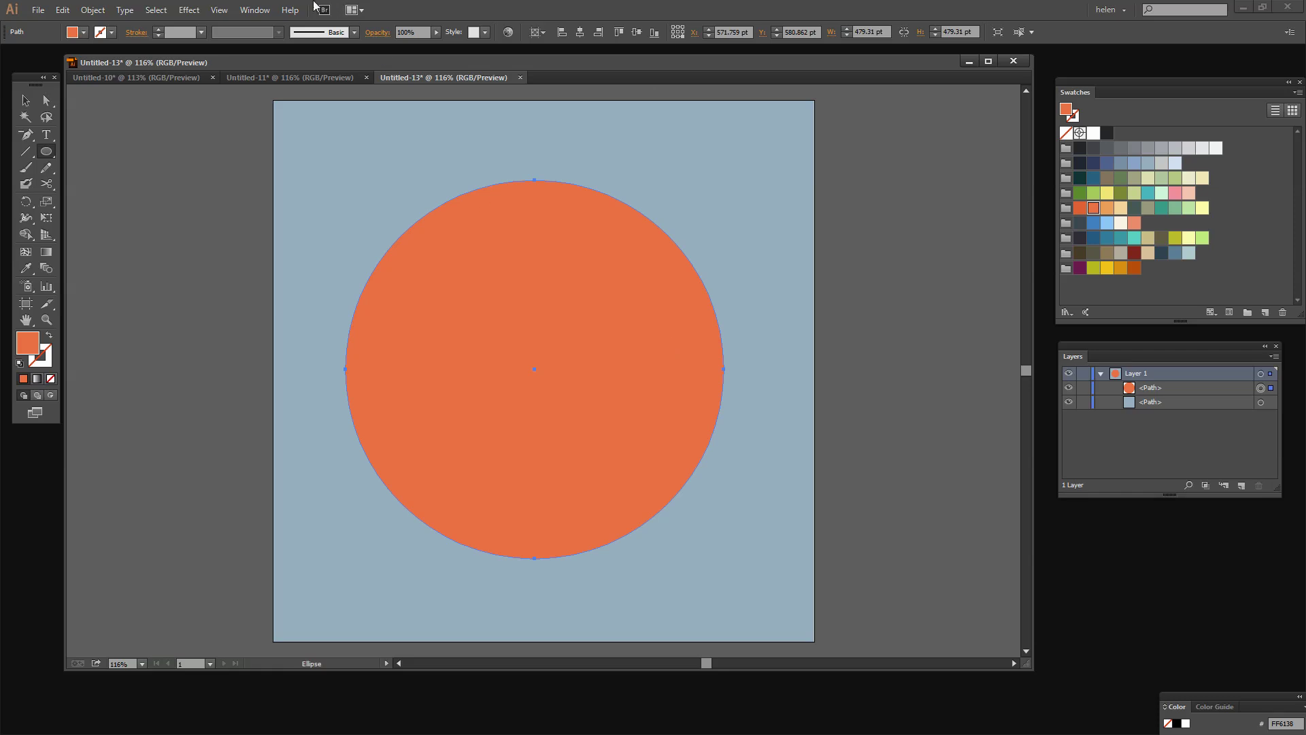
# - Open the Appearance panel and place it beside the artwork
pyautogui.click(252, 10)
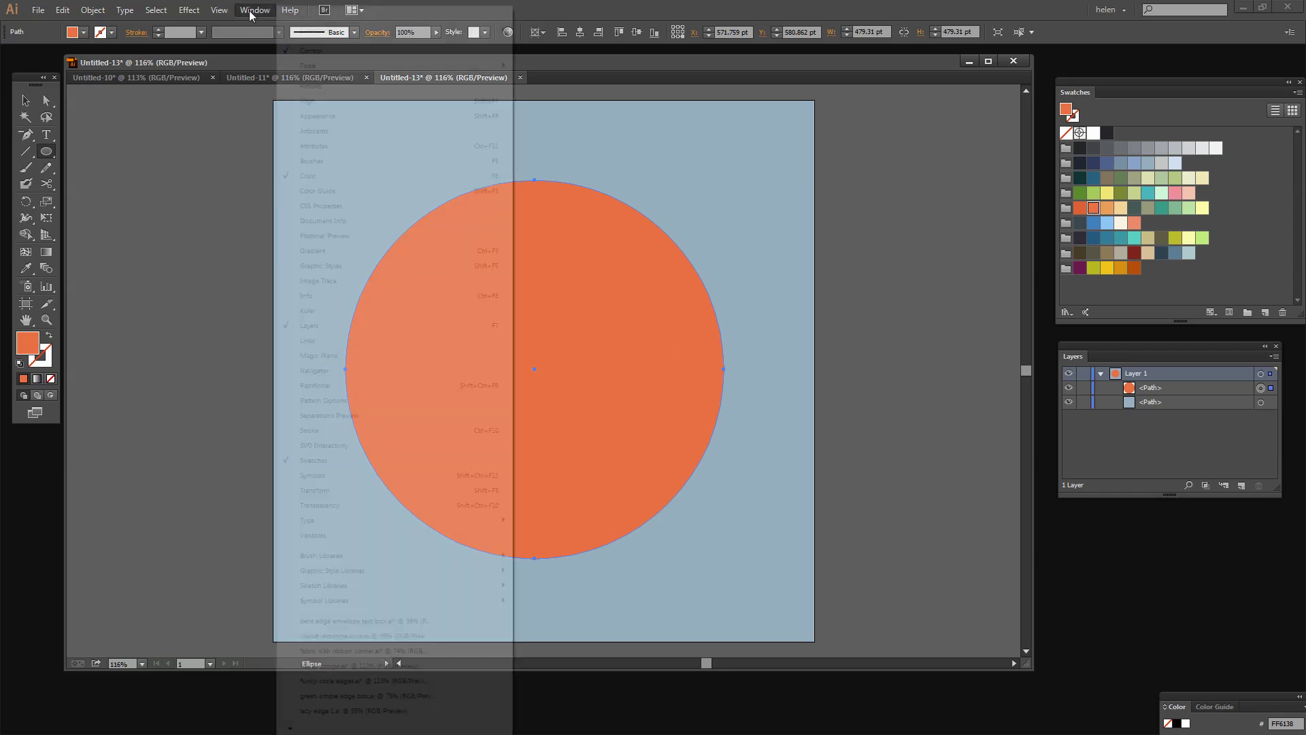
pyautogui.click(304, 120)
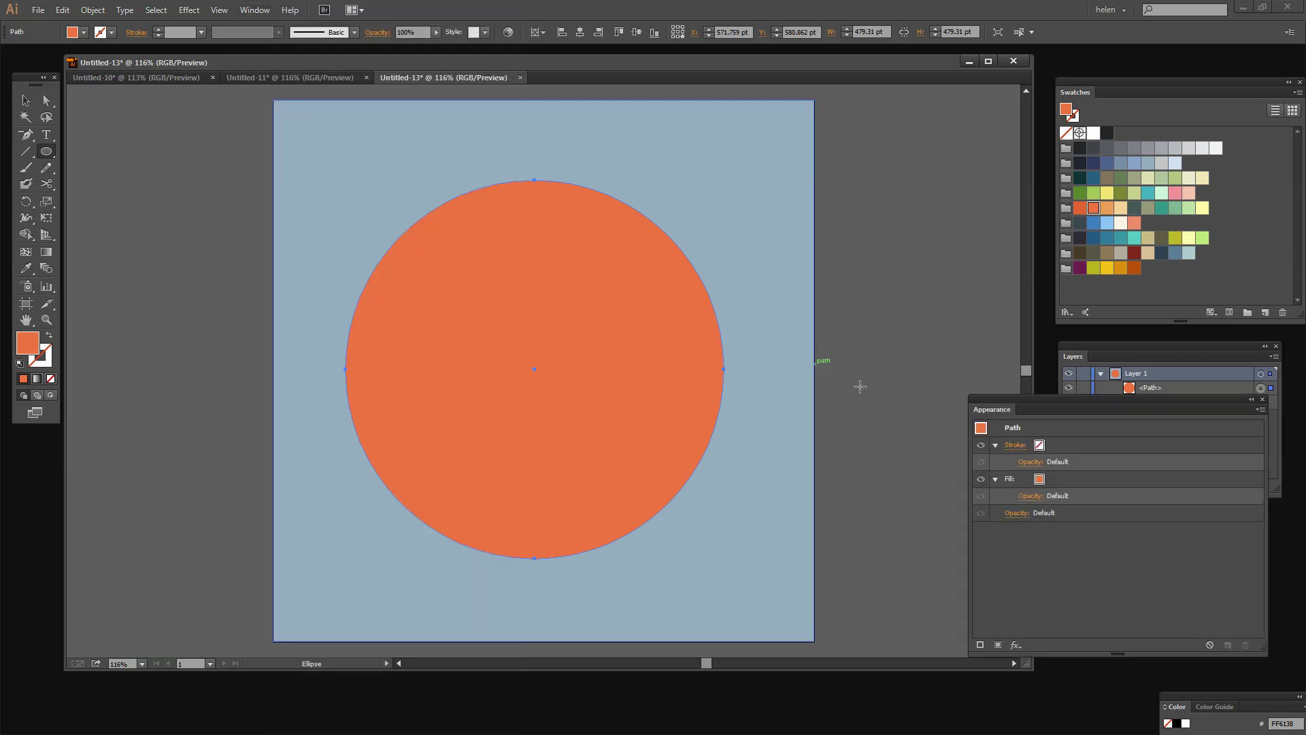
pyautogui.moveTo(1021, 401)
pyautogui.mouseDown()
pyautogui.moveTo(973, 382)
pyautogui.moveTo(866, 290)
pyautogui.mouseUp()
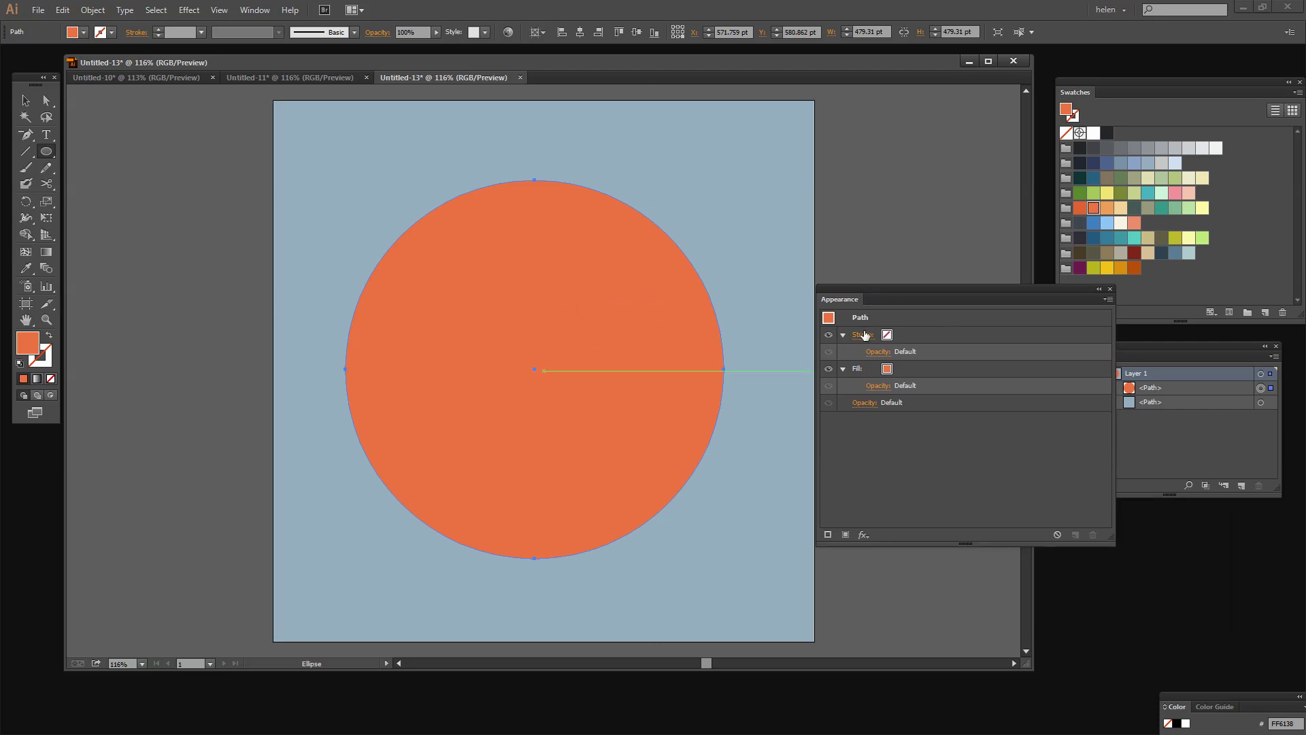
# - Set the circle's stroke colour to white and its weight to 3 pt
pyautogui.click(886, 335)
pyautogui.click(896, 335)
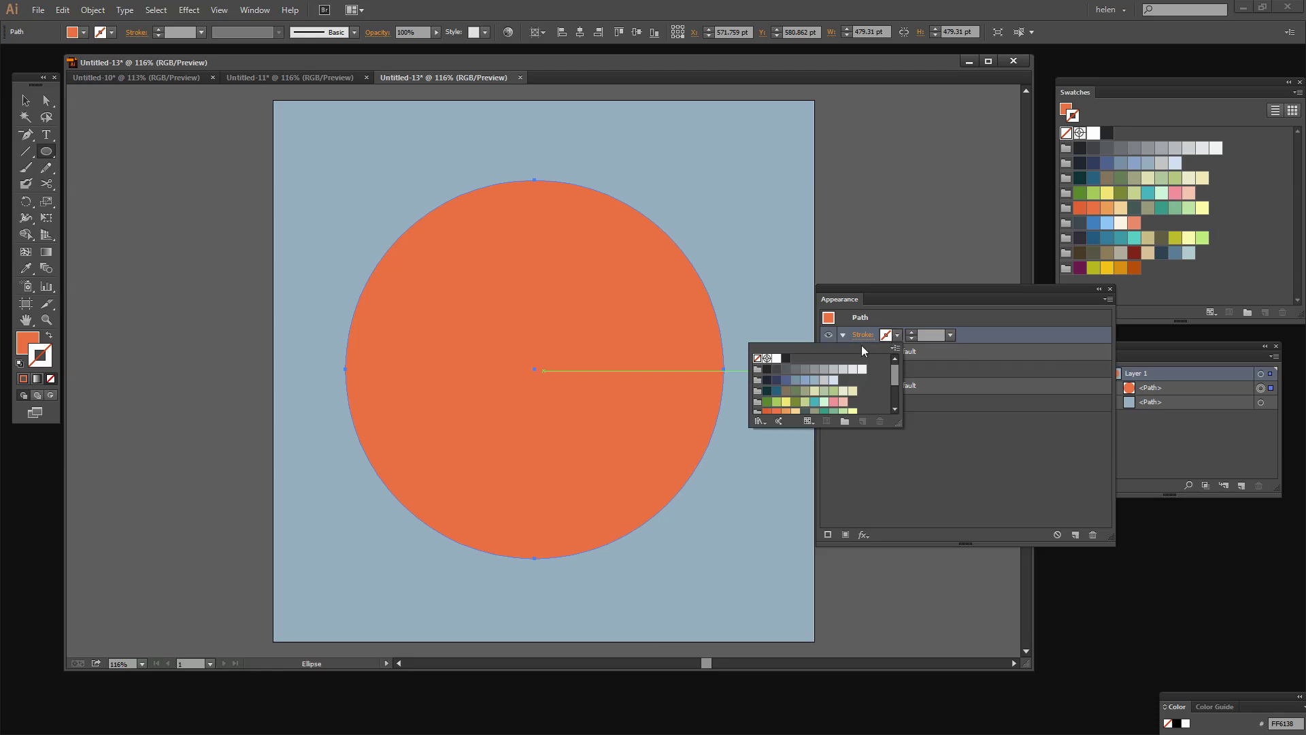
pyautogui.click(780, 358)
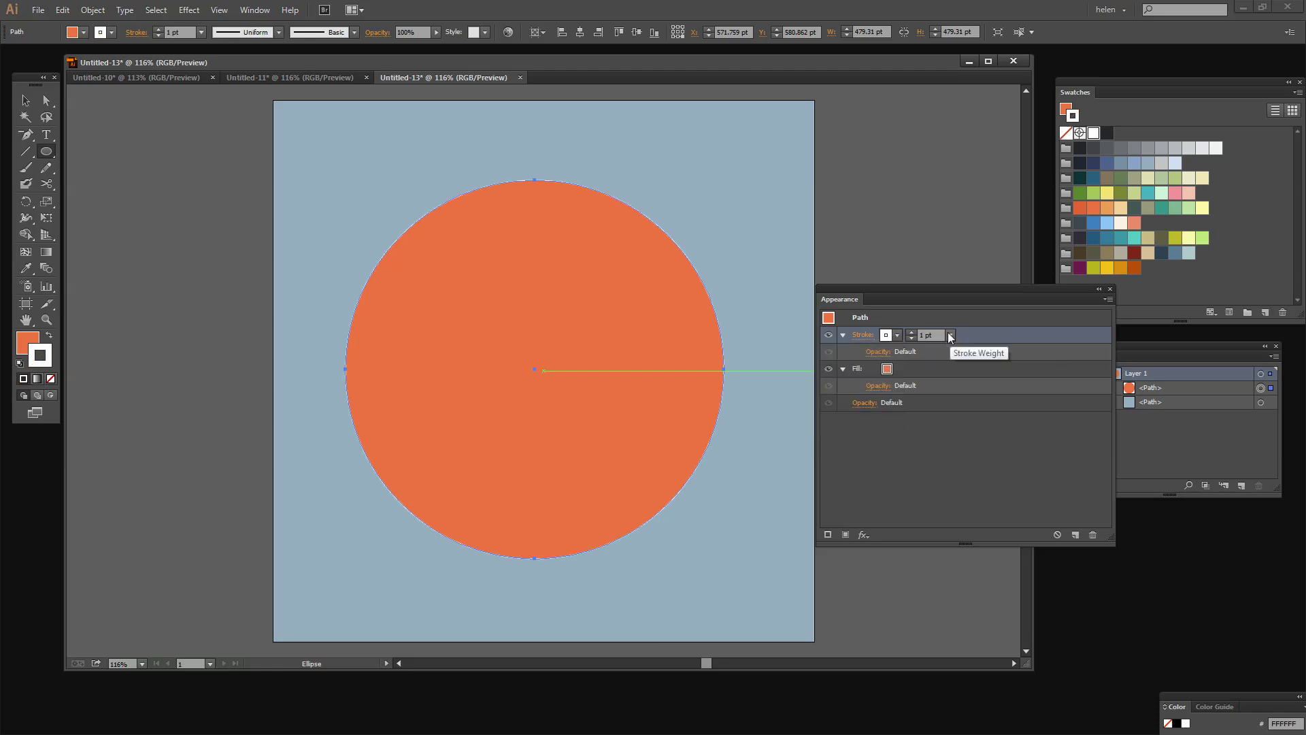
pyautogui.click(910, 333)
pyautogui.click(910, 333)
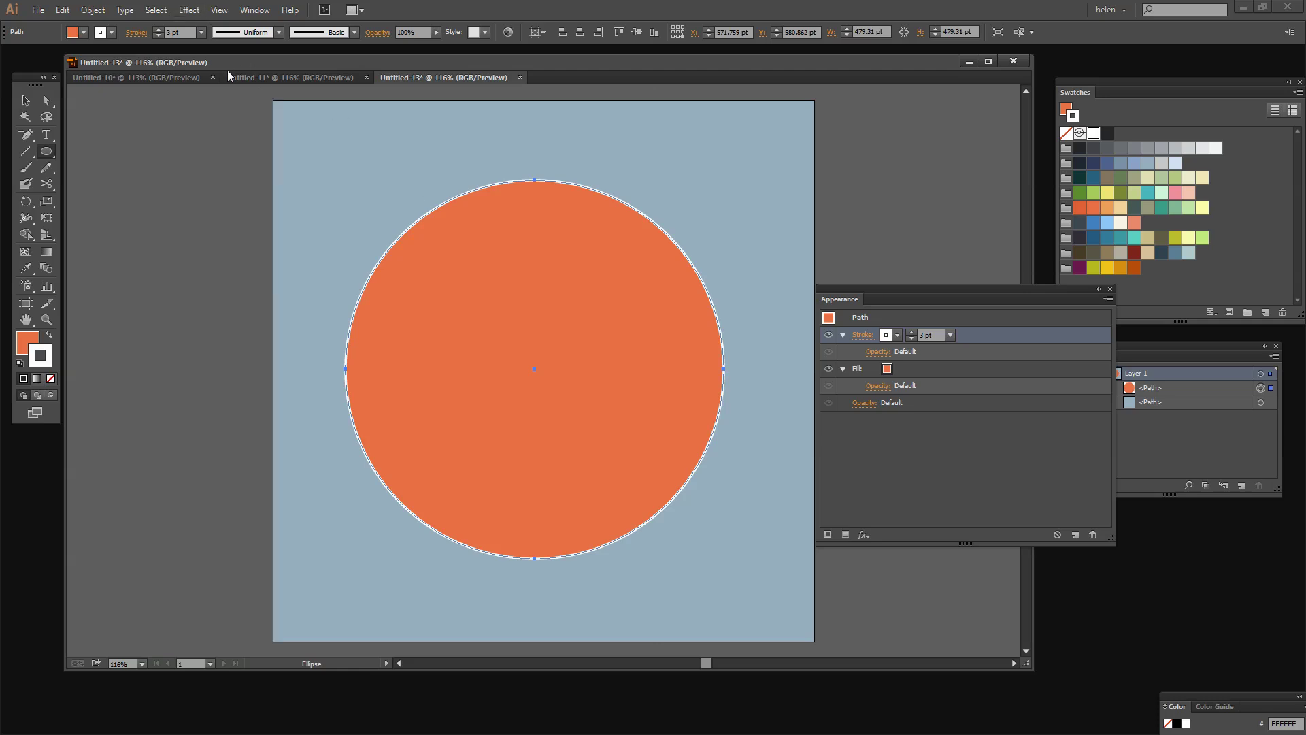
# - Apply Effect > Zig Zag to the stroke: Smooth points, 12 pt size, 9 ridges per segment
pyautogui.click(190, 11)
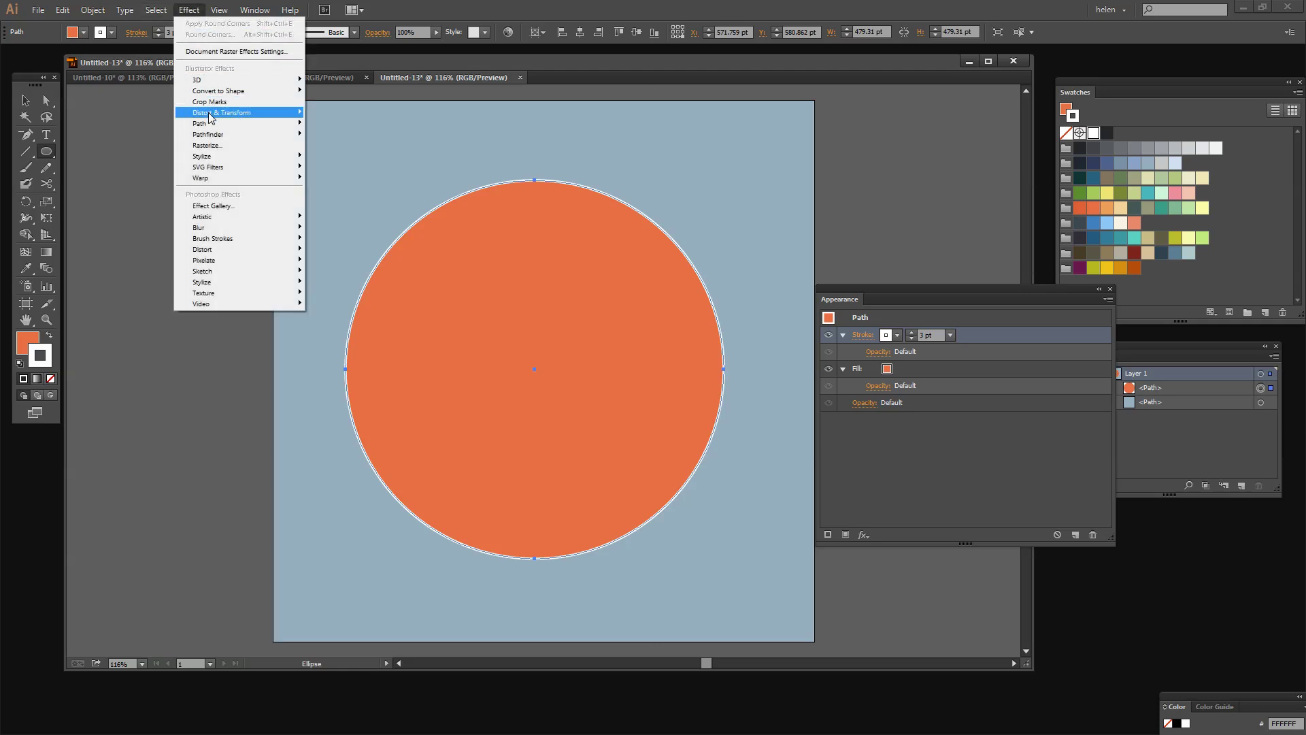
pyautogui.moveTo(212, 113)
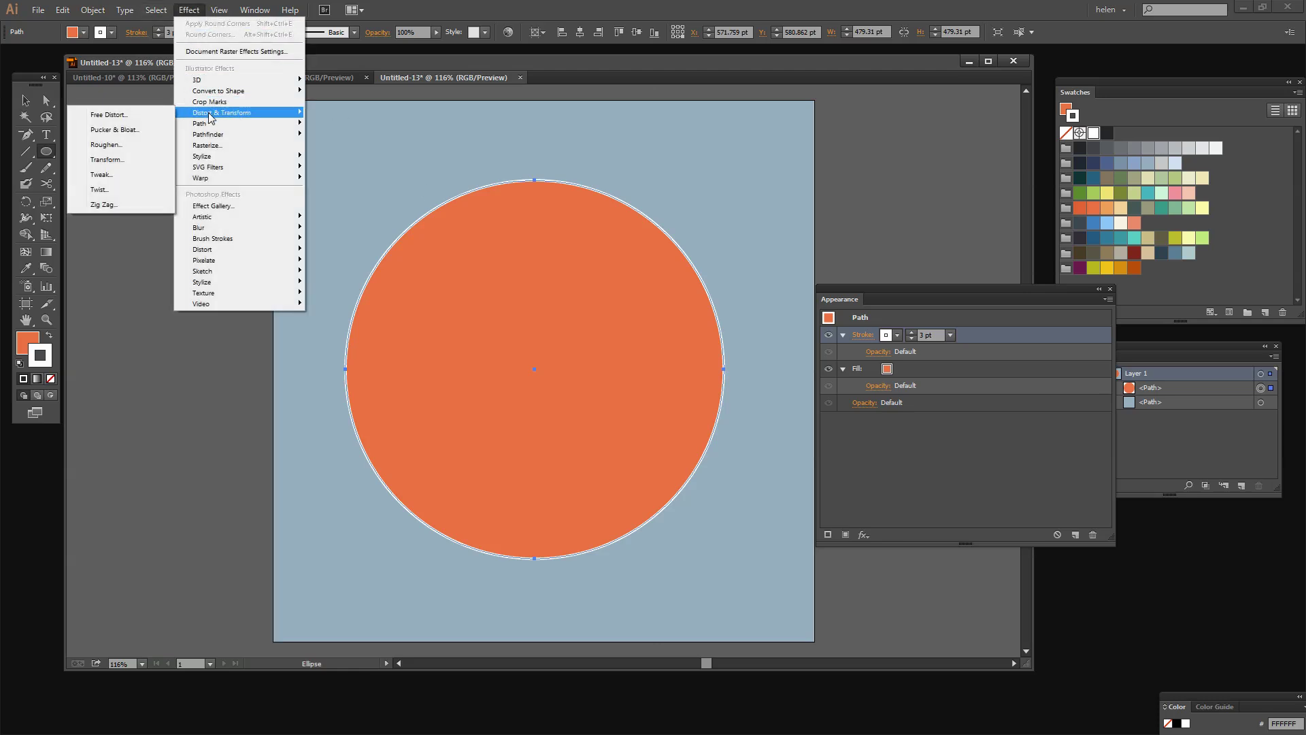
pyautogui.click(105, 204)
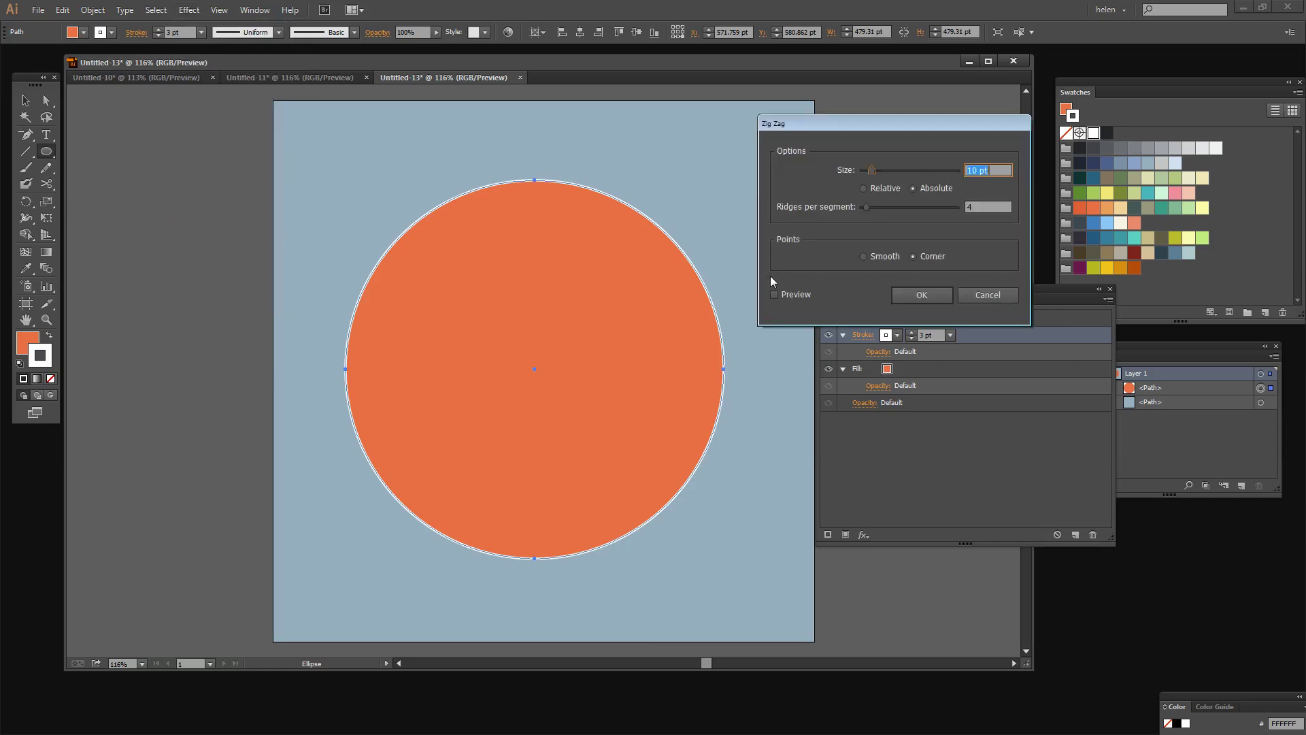
pyautogui.click(773, 294)
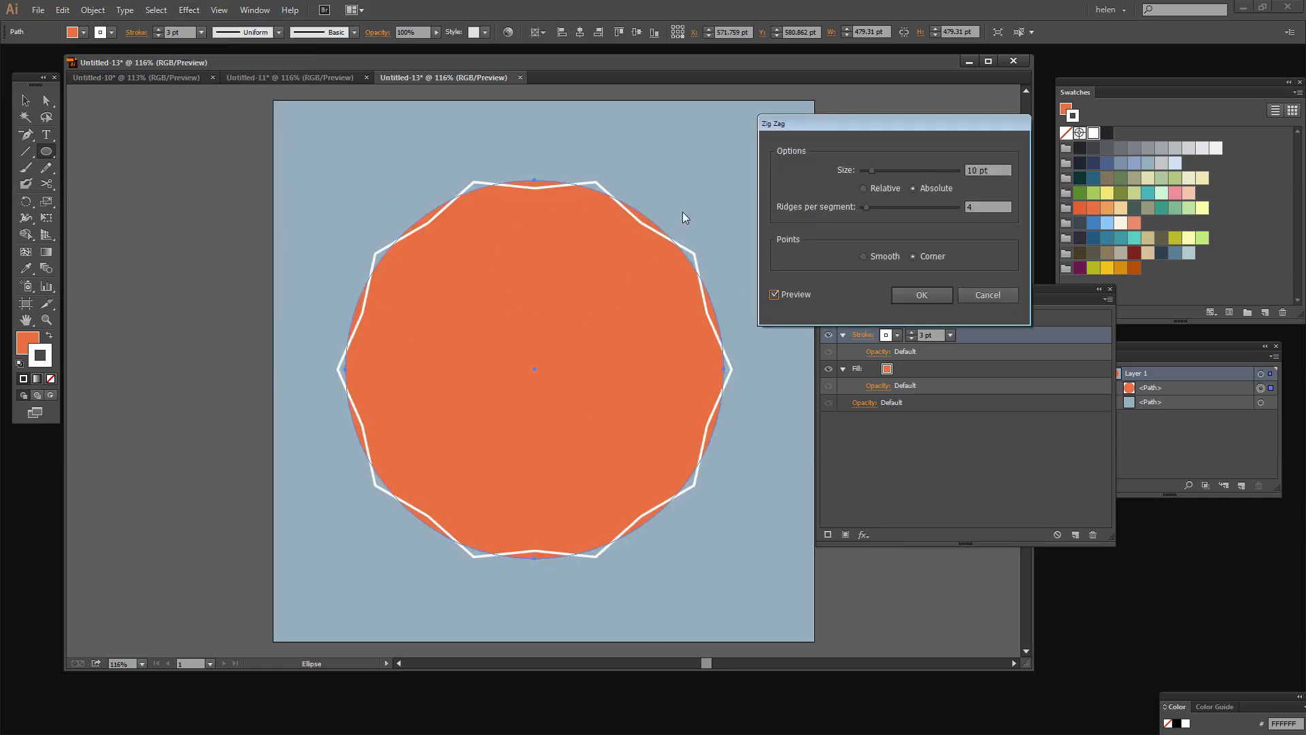
pyautogui.click(862, 254)
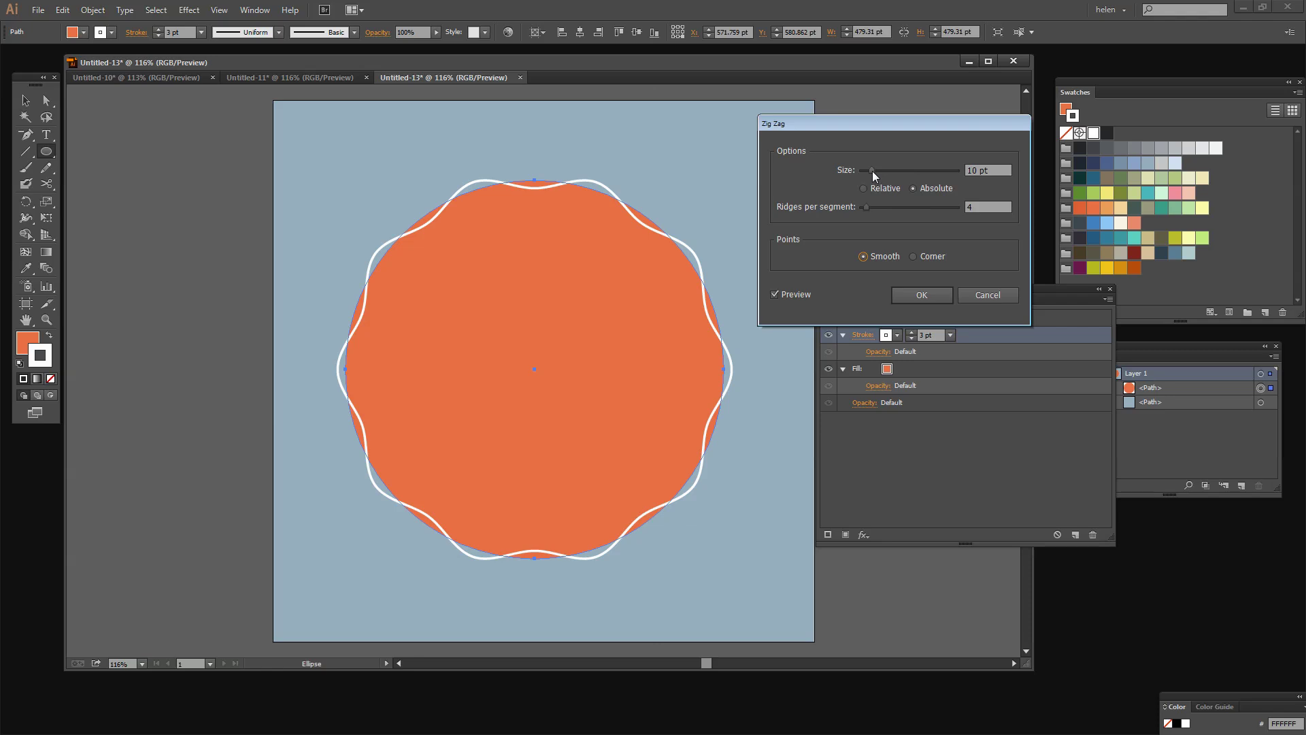
pyautogui.moveTo(867, 207); pyautogui.dragTo(871, 206)
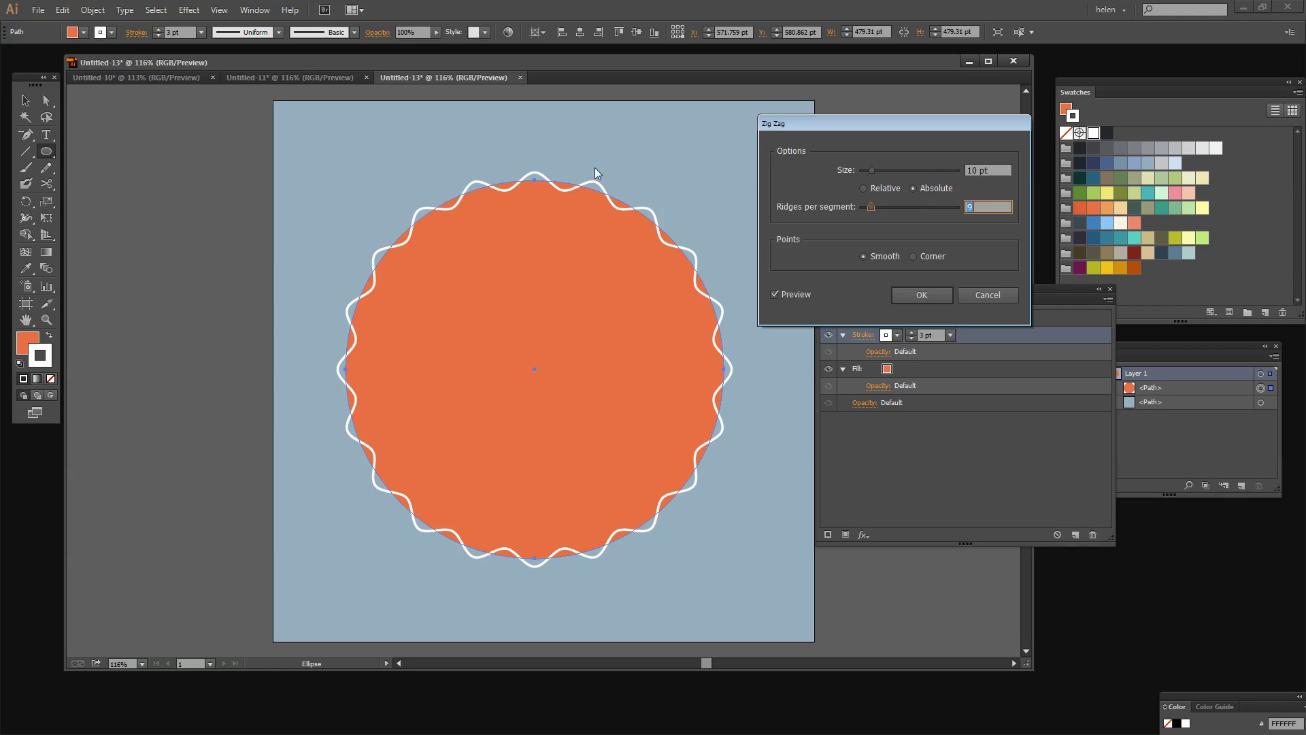
pyautogui.click(871, 170)
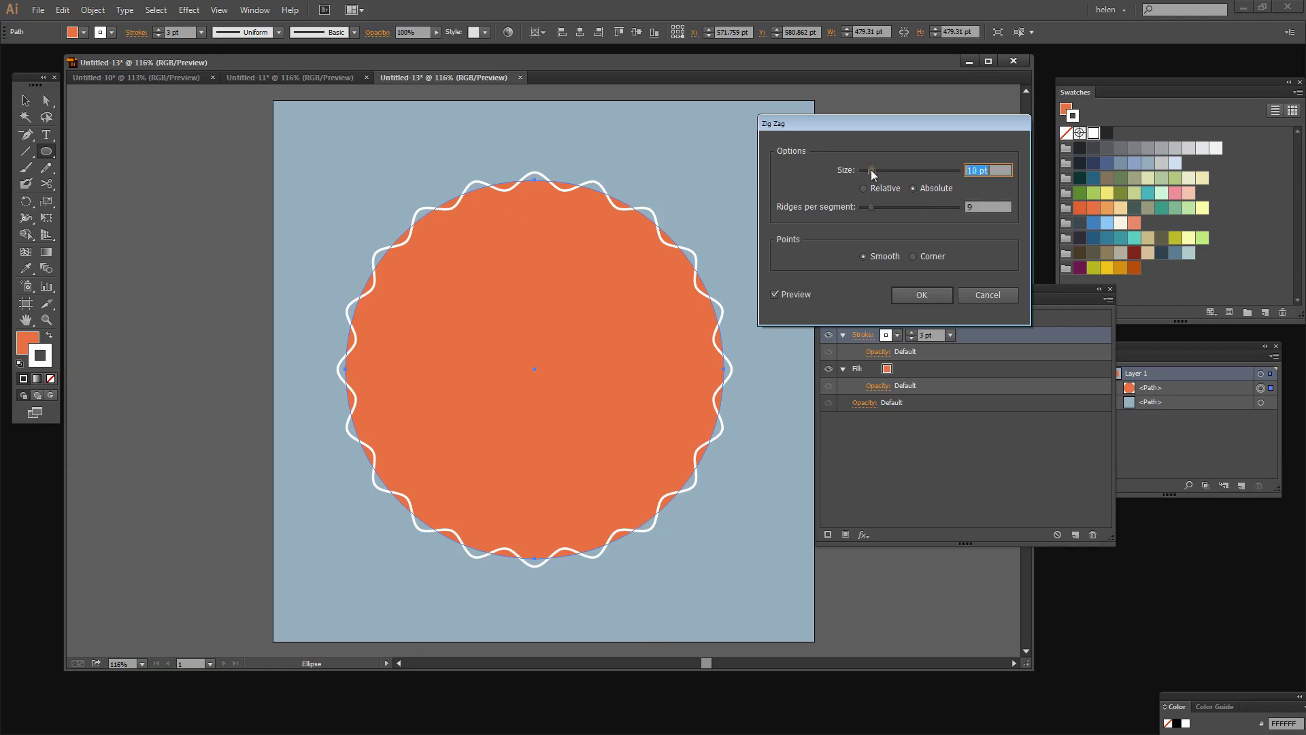
pyautogui.moveTo(872, 174); pyautogui.dragTo(875, 175)
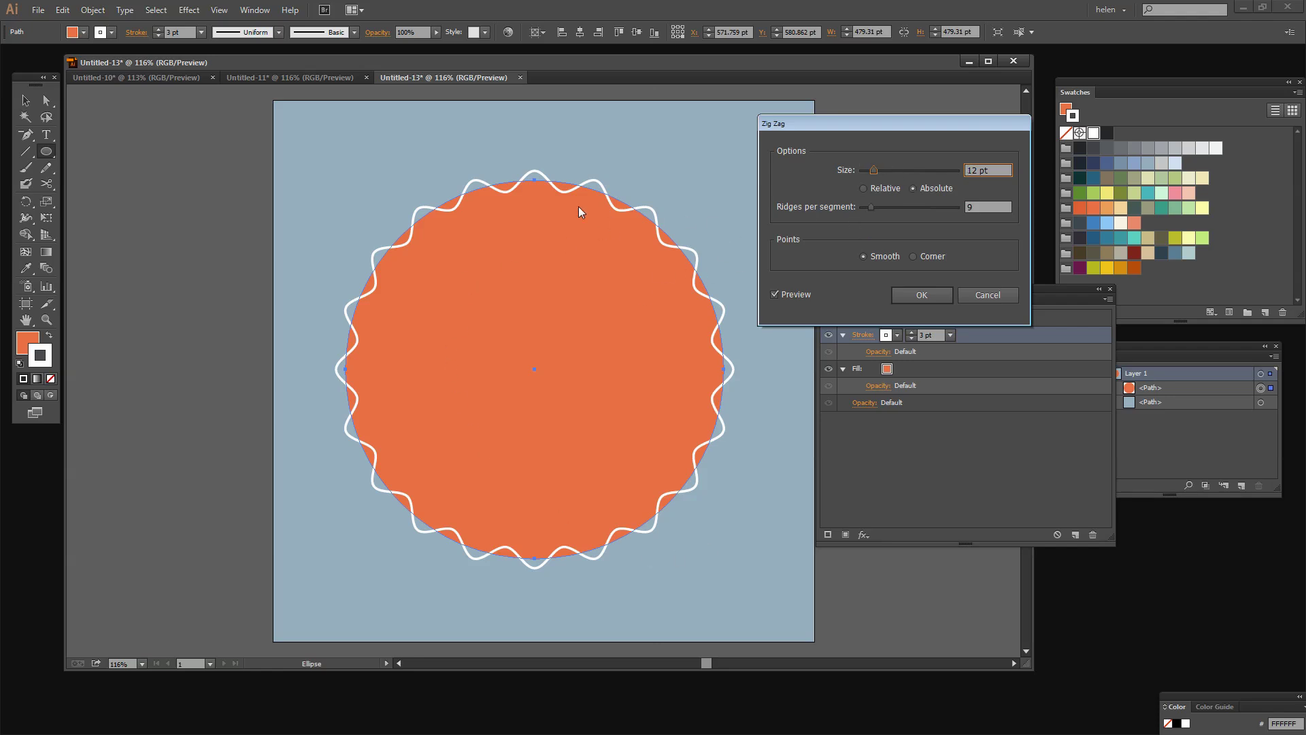
pyautogui.click(924, 294)
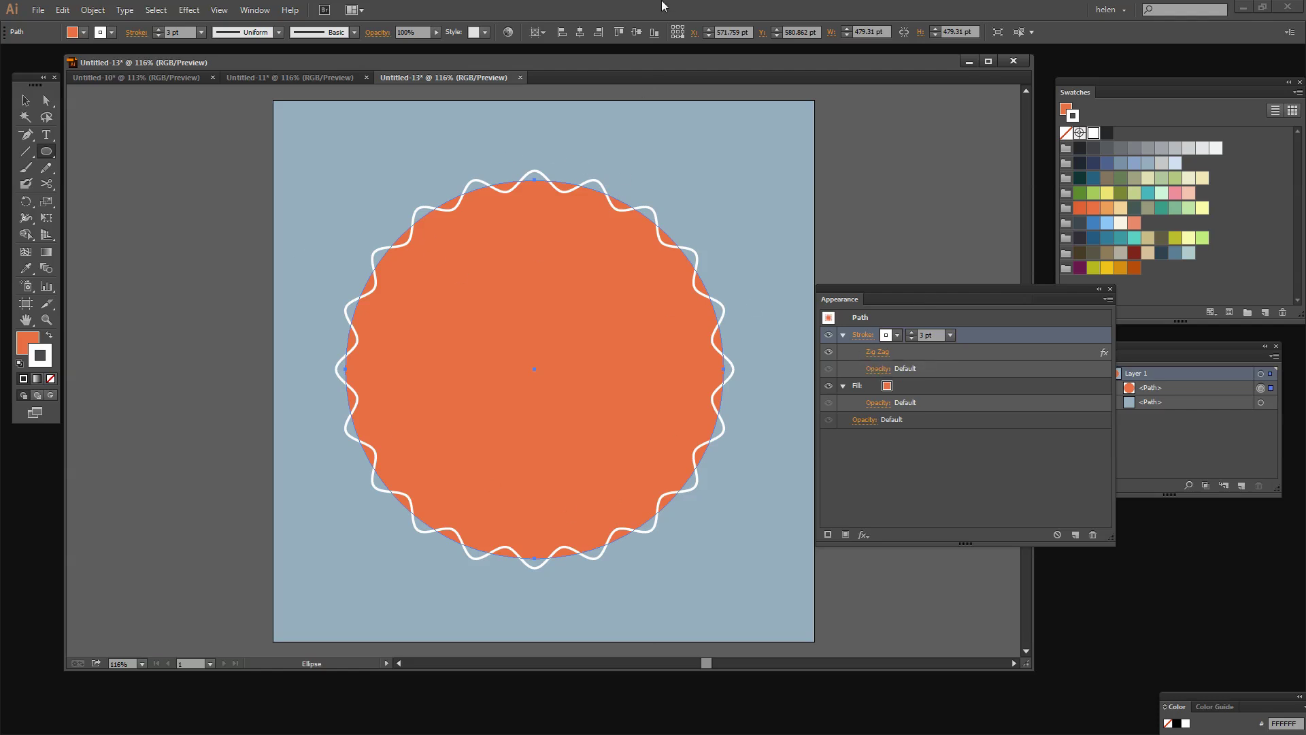
# - Duplicate the Zig Zag effect twice for three stacked copies, and reduce the stroke to 2 pt
pyautogui.moveTo(944, 291); pyautogui.dragTo(895, 134)
pyautogui.click(859, 191)
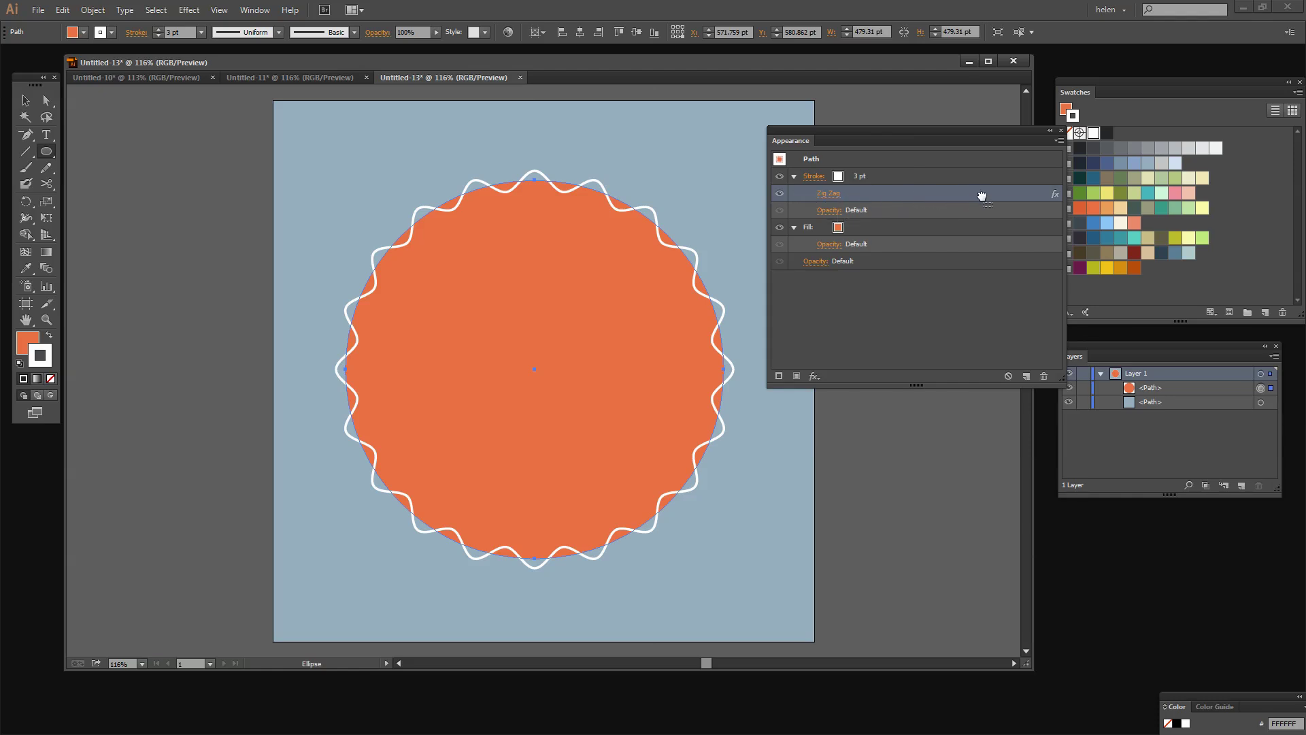
pyautogui.moveTo(979, 196)
pyautogui.mouseDown()
pyautogui.moveTo(1027, 311)
pyautogui.moveTo(1027, 377)
pyautogui.mouseUp()
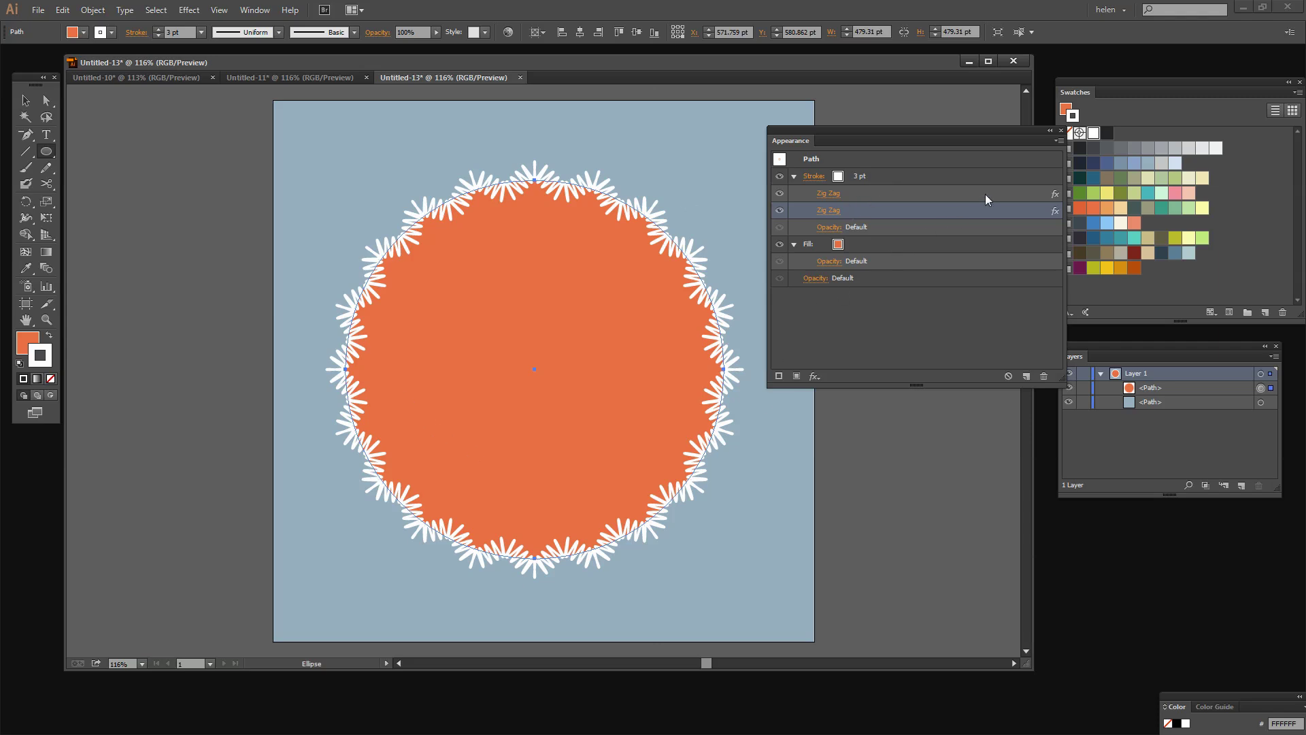
pyautogui.moveTo(986, 192); pyautogui.dragTo(1026, 375)
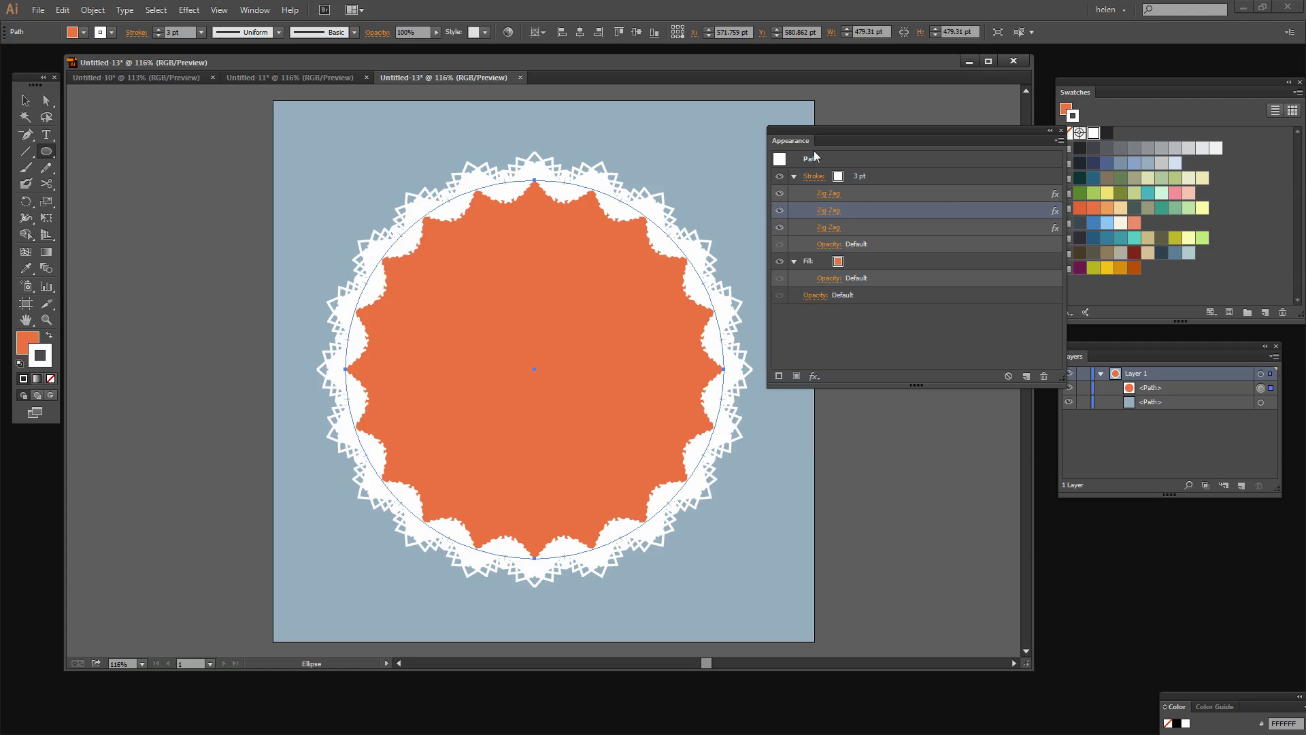
pyautogui.click(856, 176)
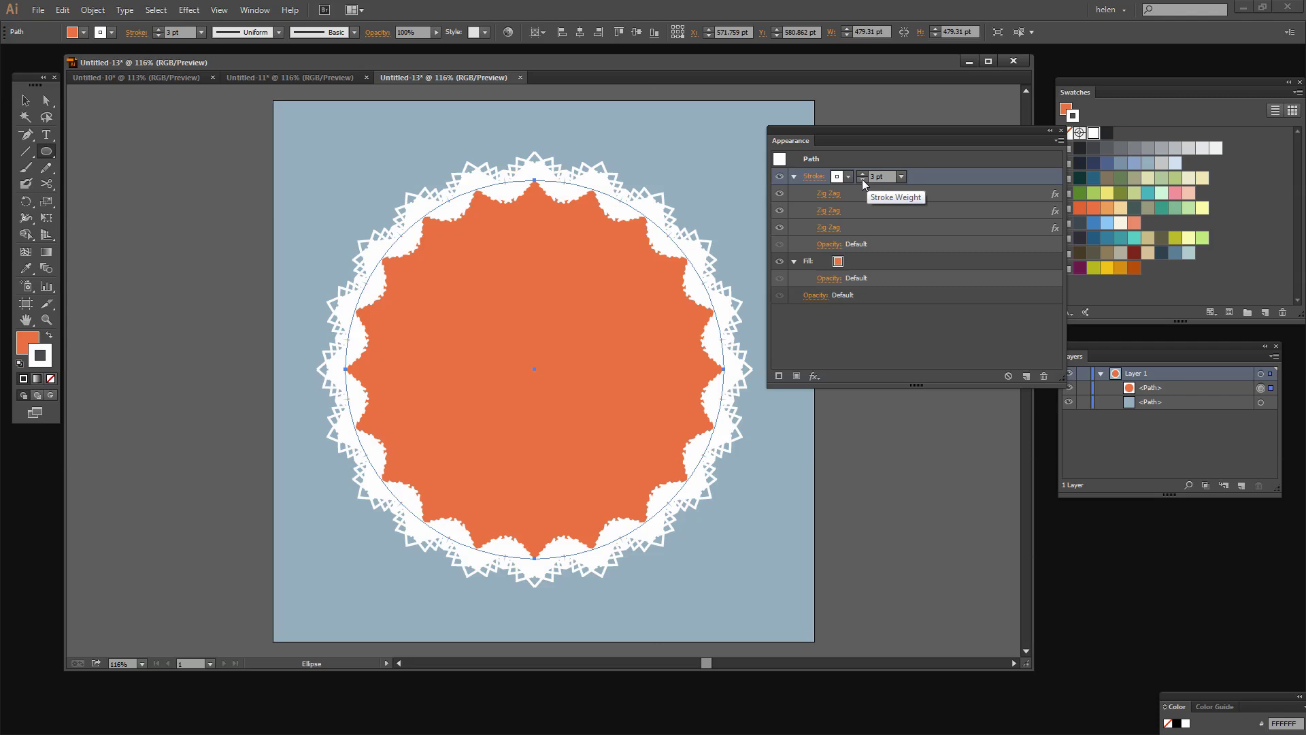
pyautogui.click(862, 180)
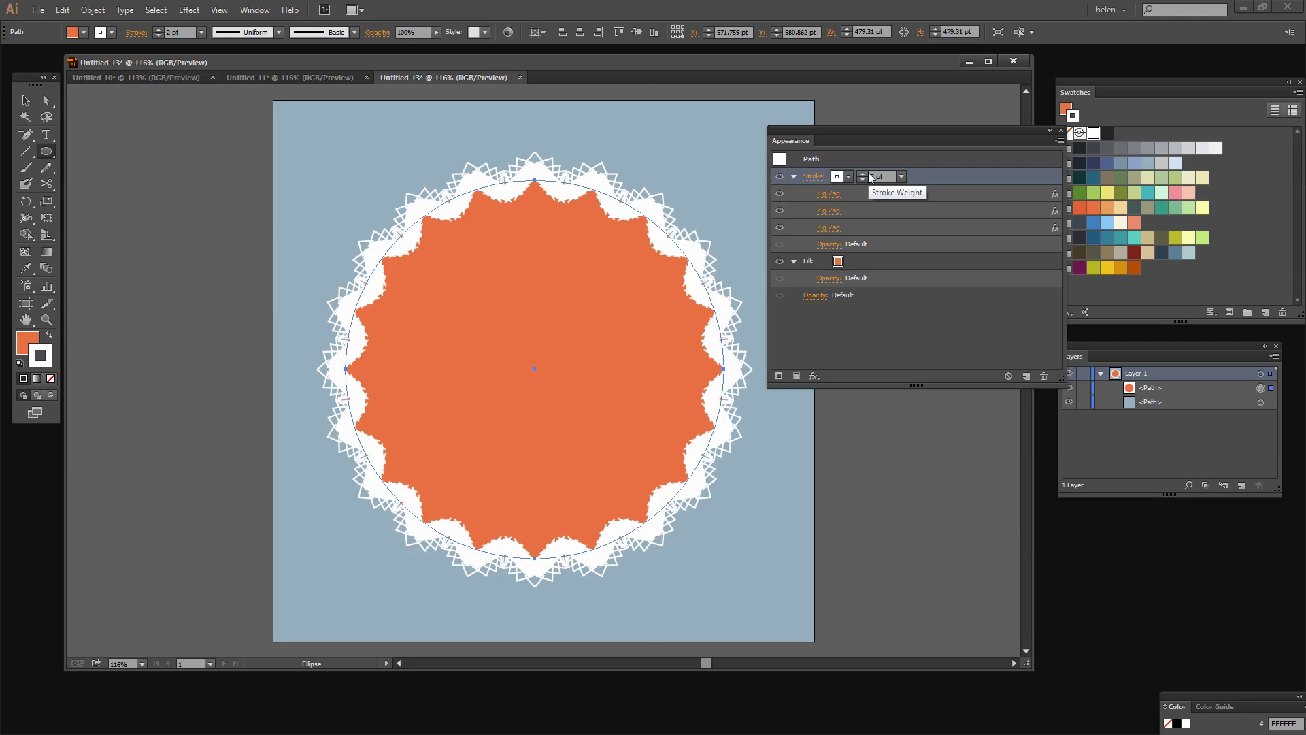
# - Edit the second Zig Zag effect to 11 pt size and 23 ridges per segment
pyautogui.click(822, 209)
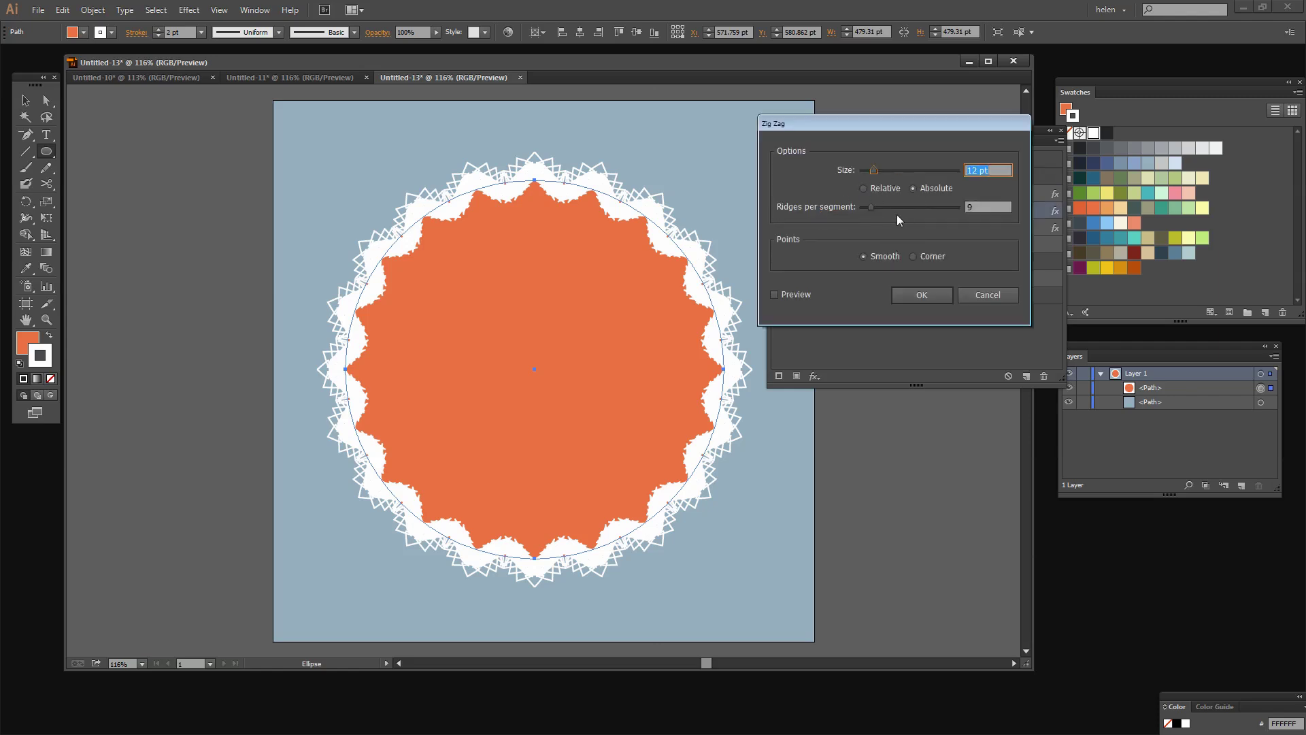
pyautogui.moveTo(870, 207); pyautogui.dragTo(882, 170)
pyautogui.click(775, 295)
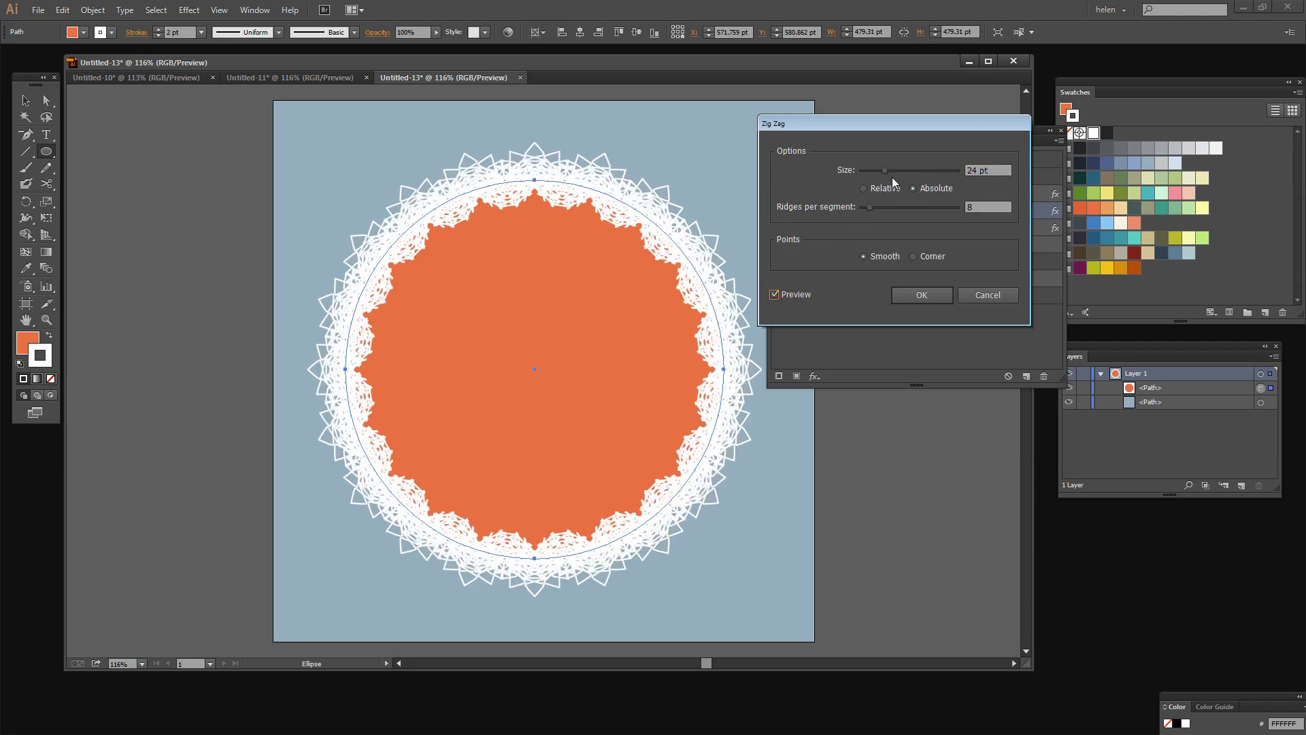
pyautogui.moveTo(886, 168); pyautogui.dragTo(888, 215)
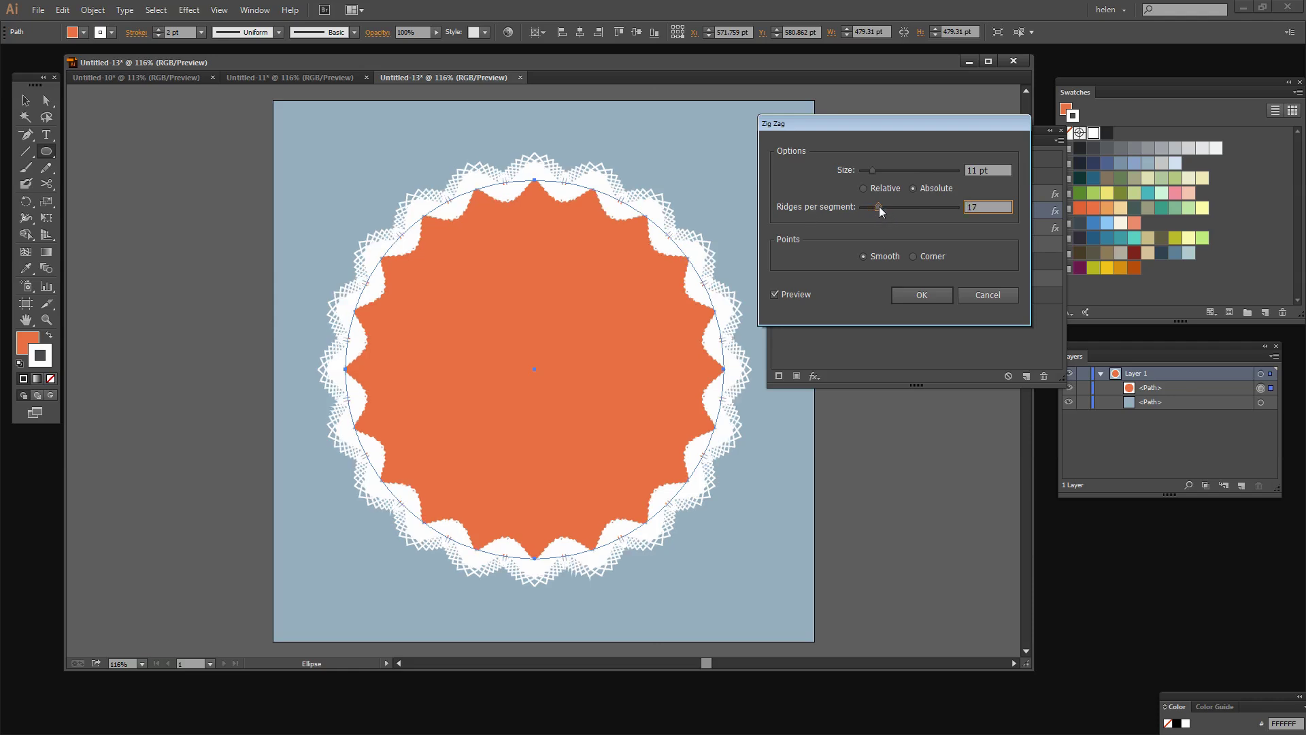
pyautogui.moveTo(879, 206); pyautogui.dragTo(881, 206)
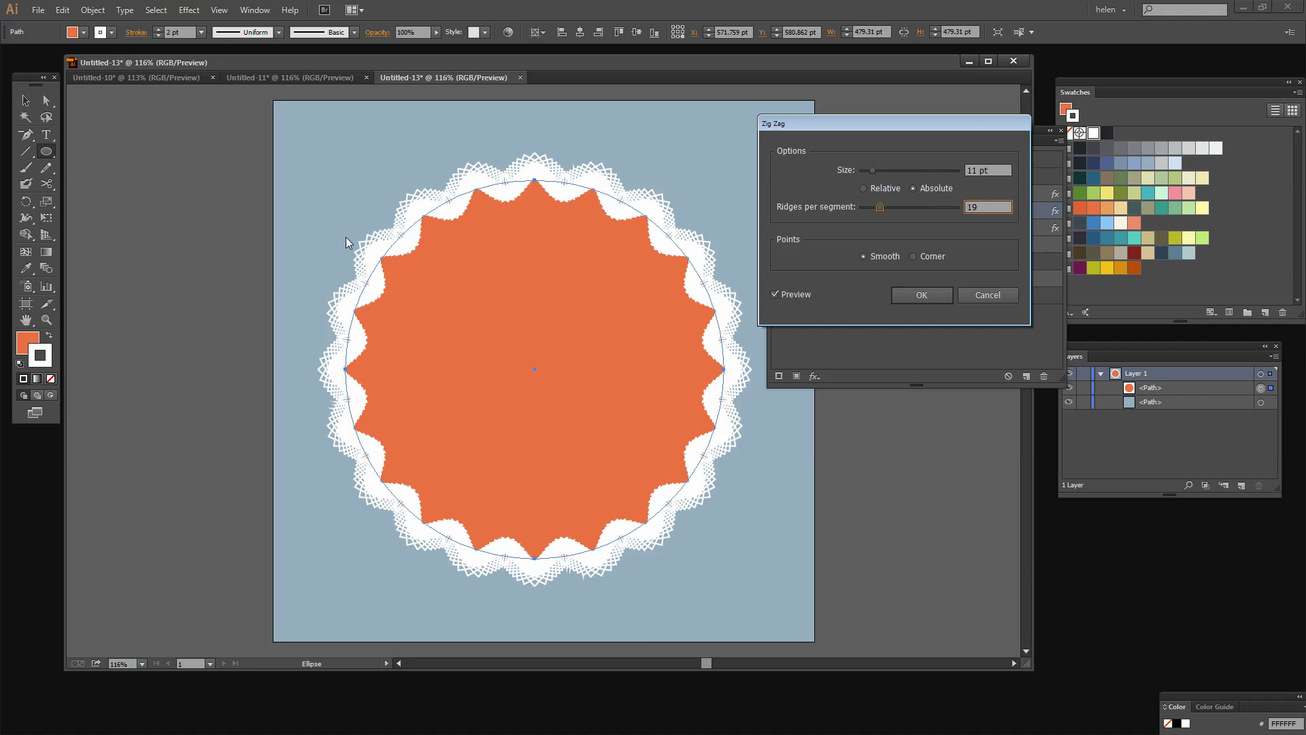
pyautogui.moveTo(878, 205); pyautogui.dragTo(883, 206)
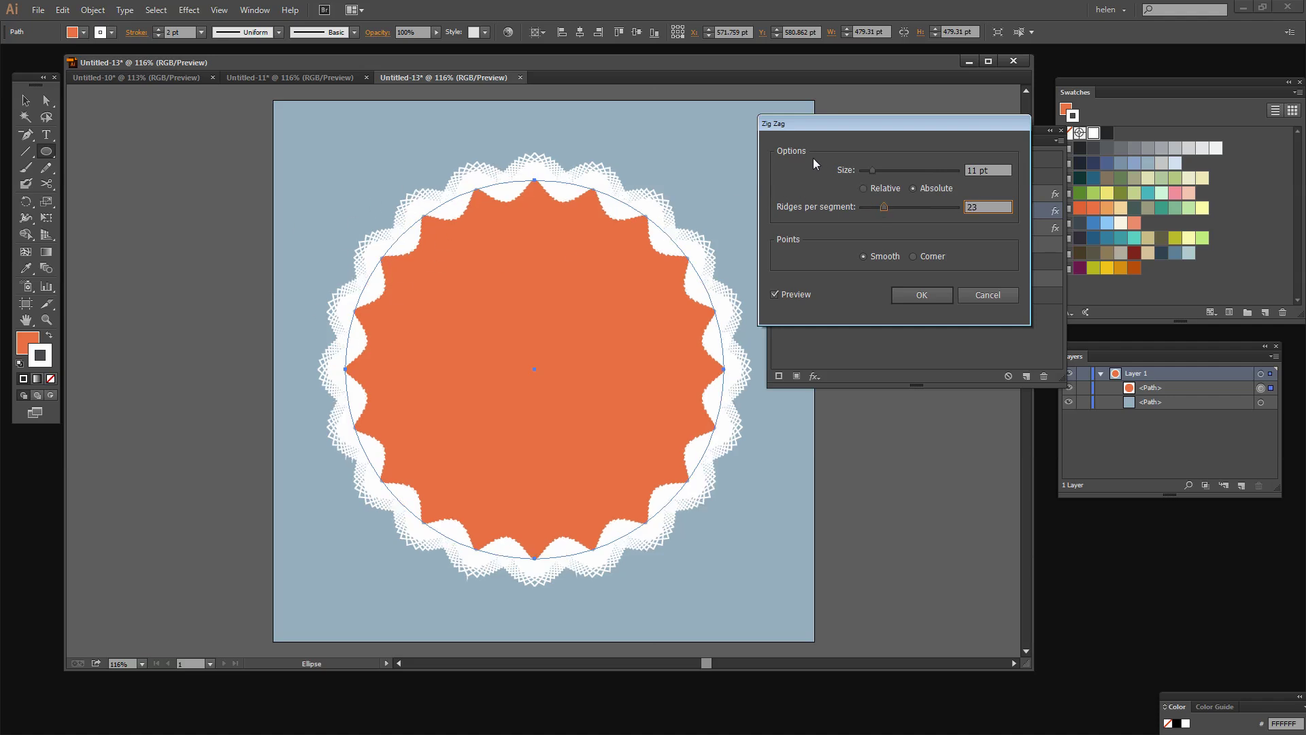
pyautogui.click(914, 294)
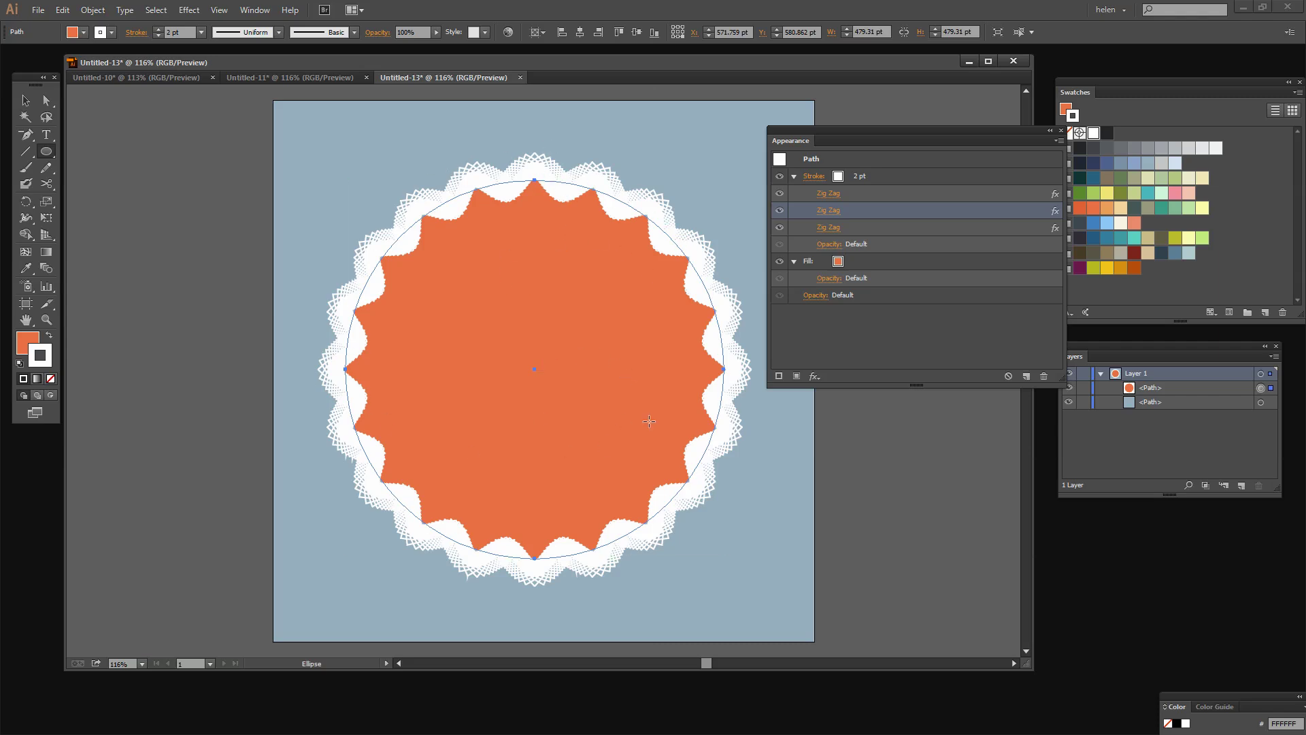
# - Move the orange Fill row above the Stroke row in the Appearance panel
pyautogui.click(897, 261)
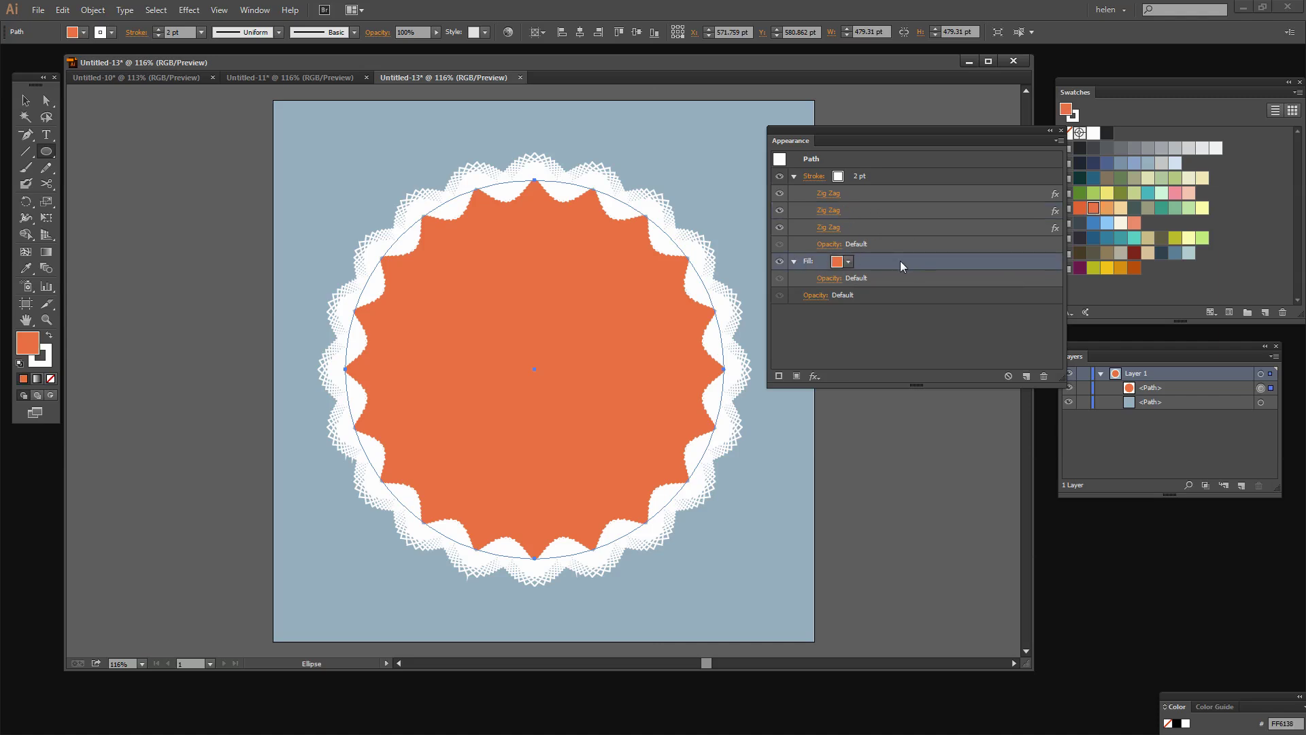
pyautogui.moveTo(899, 260)
pyautogui.mouseDown()
pyautogui.moveTo(900, 176)
pyautogui.moveTo(882, 170)
pyautogui.mouseUp()
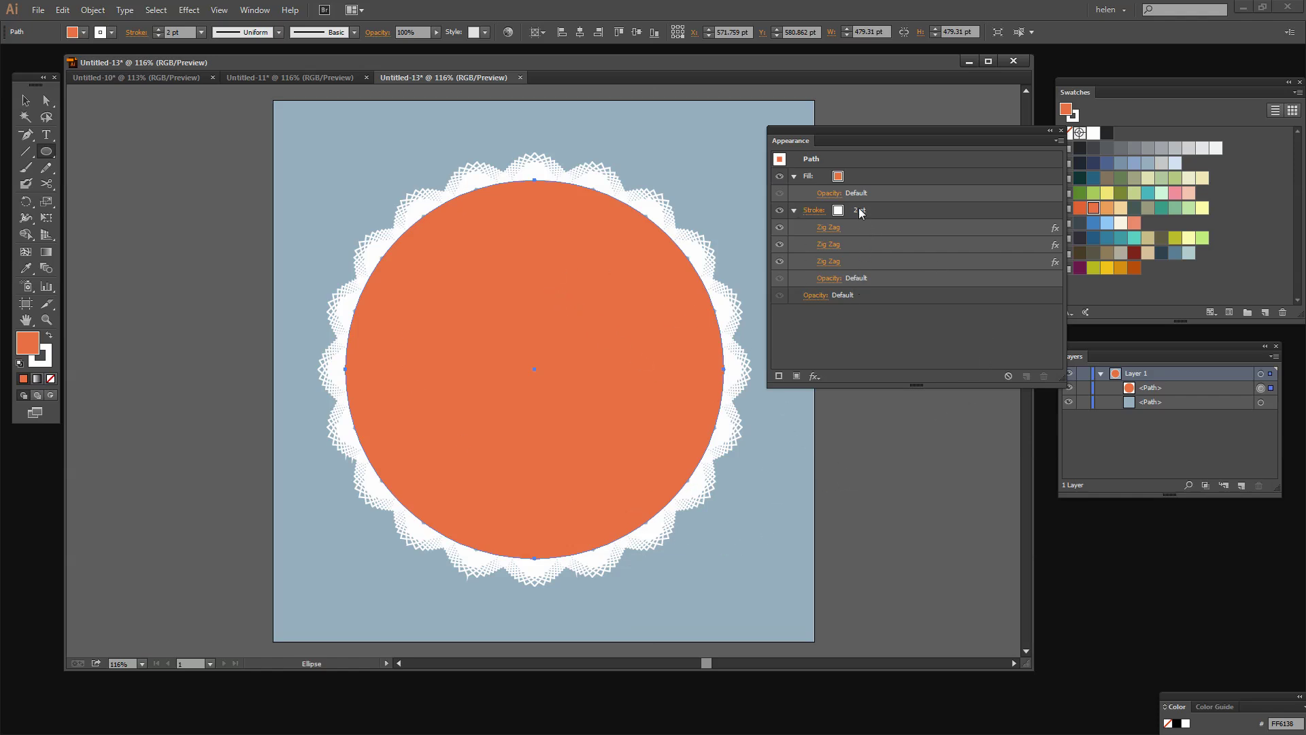
# - Copy the third Zig Zag effect onto the orange fill and leave it switched off
pyautogui.click(850, 260)
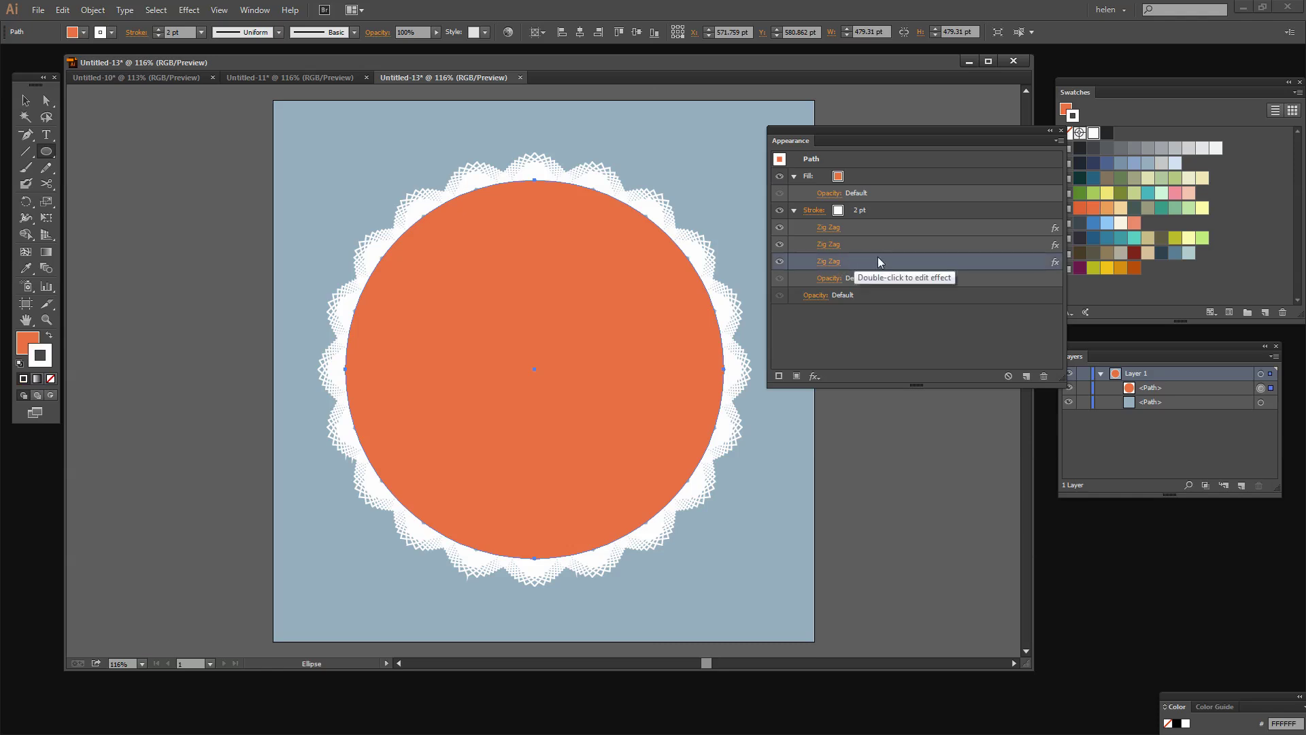
pyautogui.moveTo(877, 259); pyautogui.dragTo(878, 178)
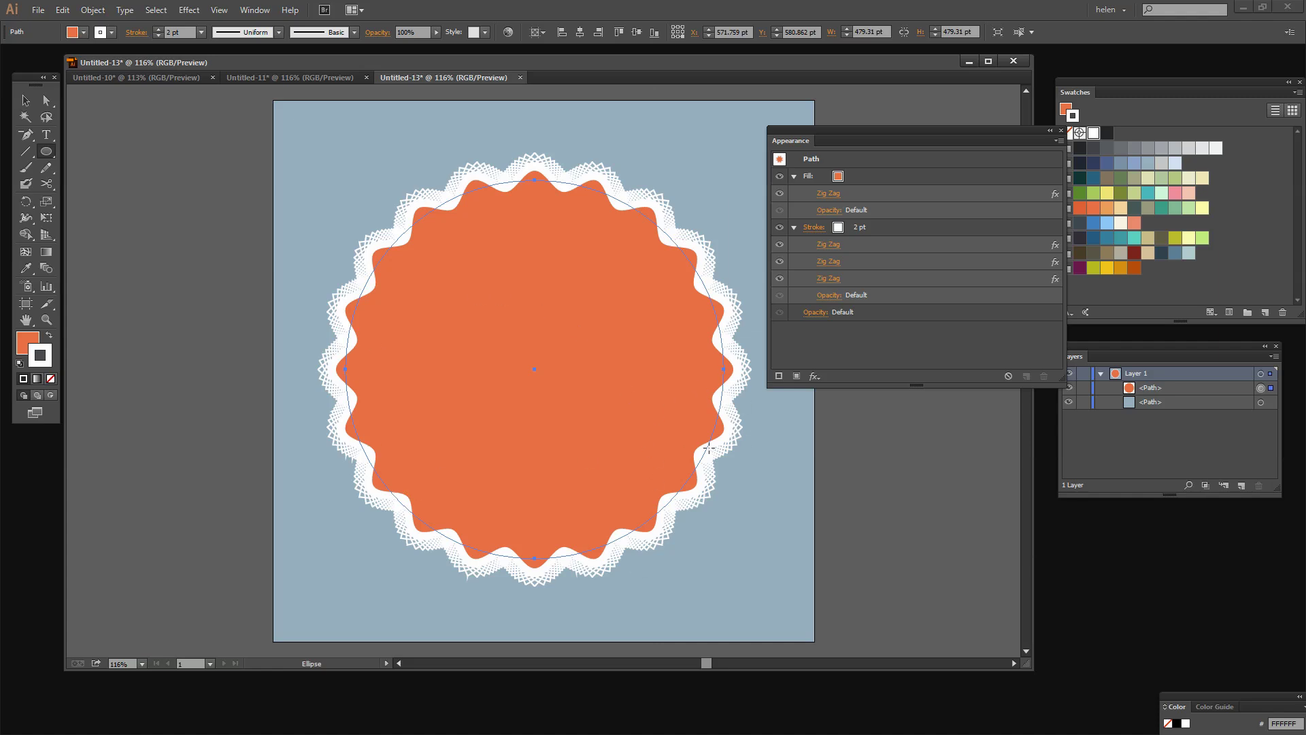
pyautogui.click(779, 194)
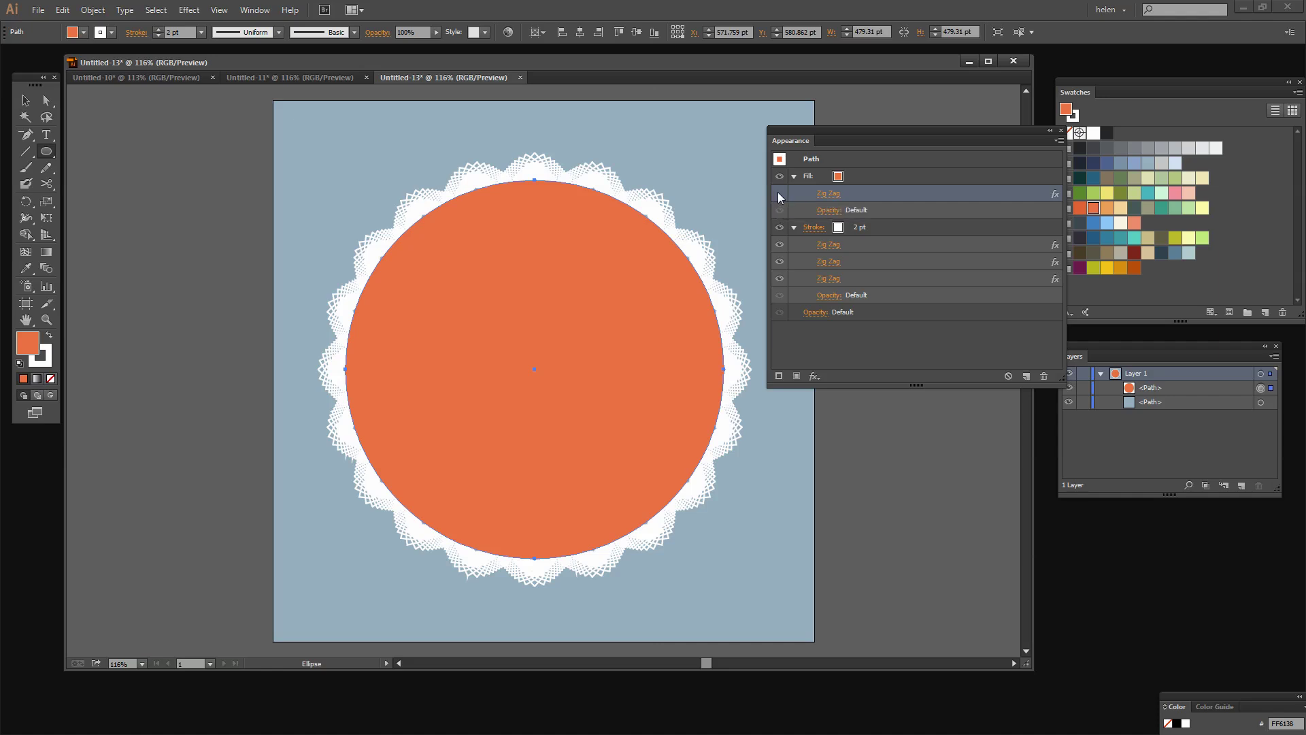
pyautogui.click(779, 193)
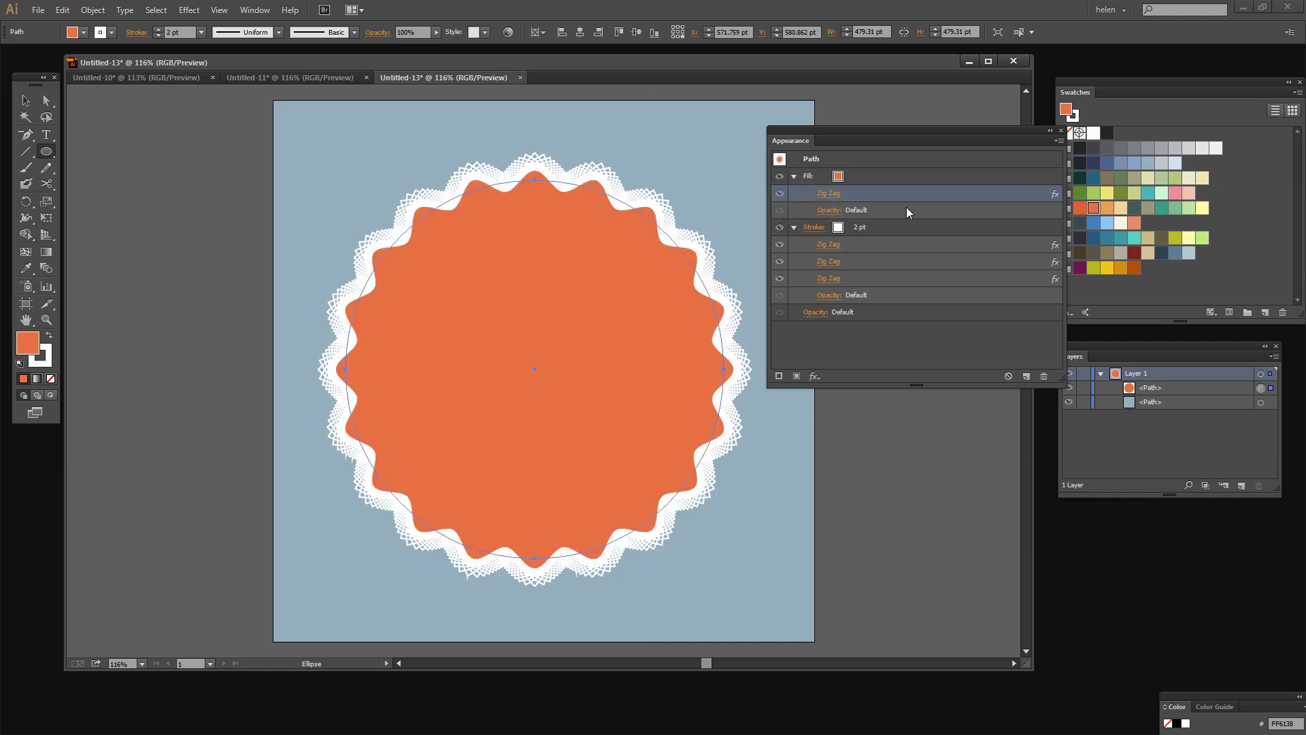
pyautogui.click(779, 193)
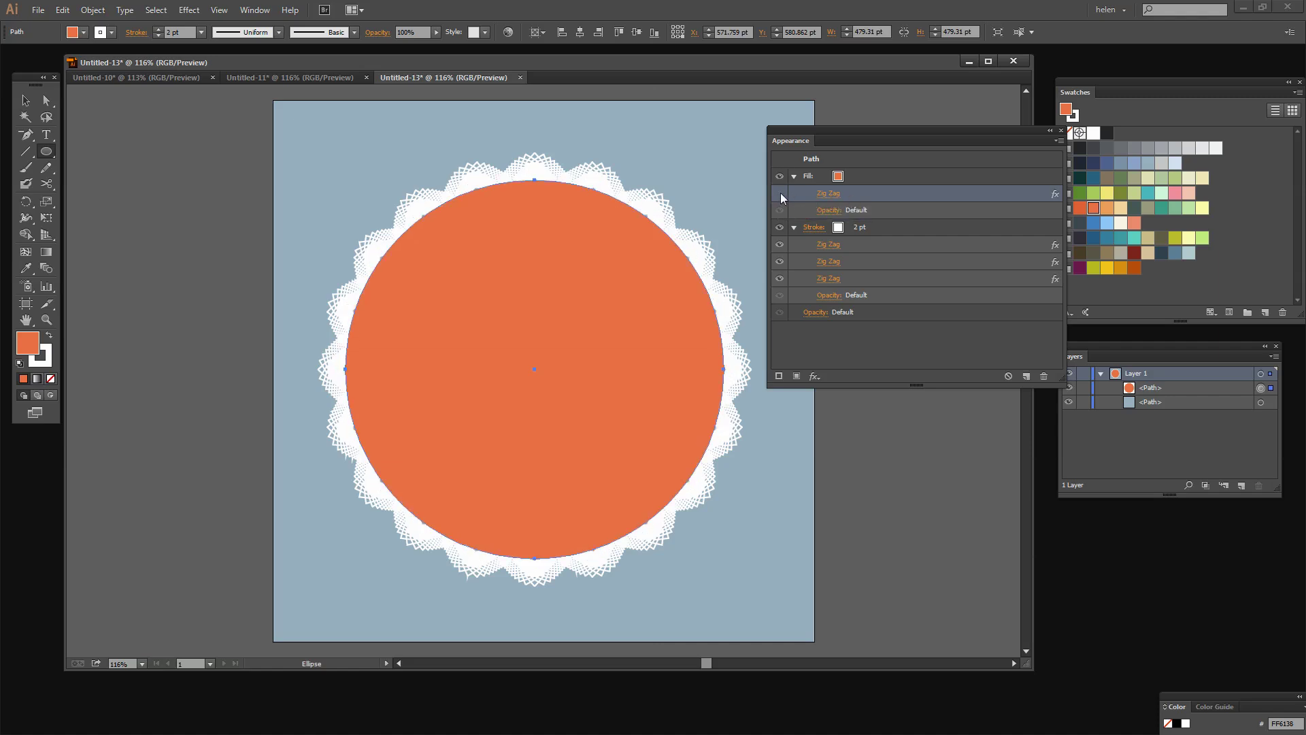